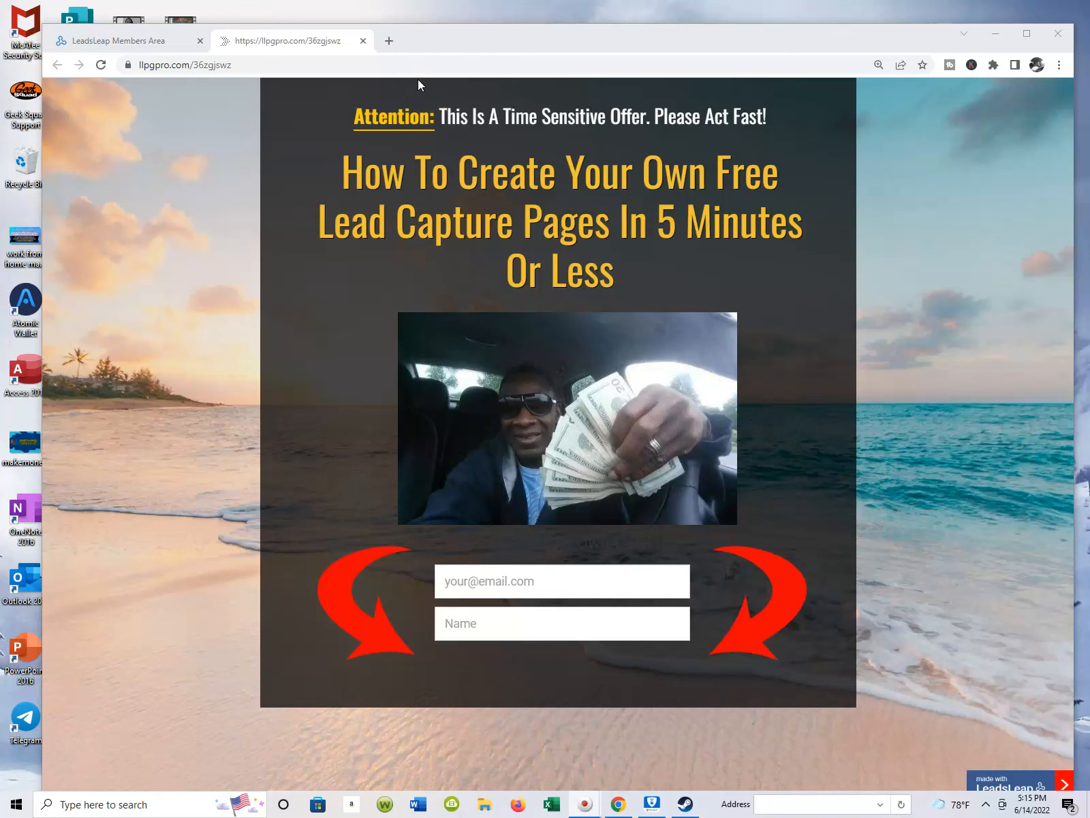
# Switch to the LeadsLeap members area and open the Page Manager.
pyautogui.click(166, 40)
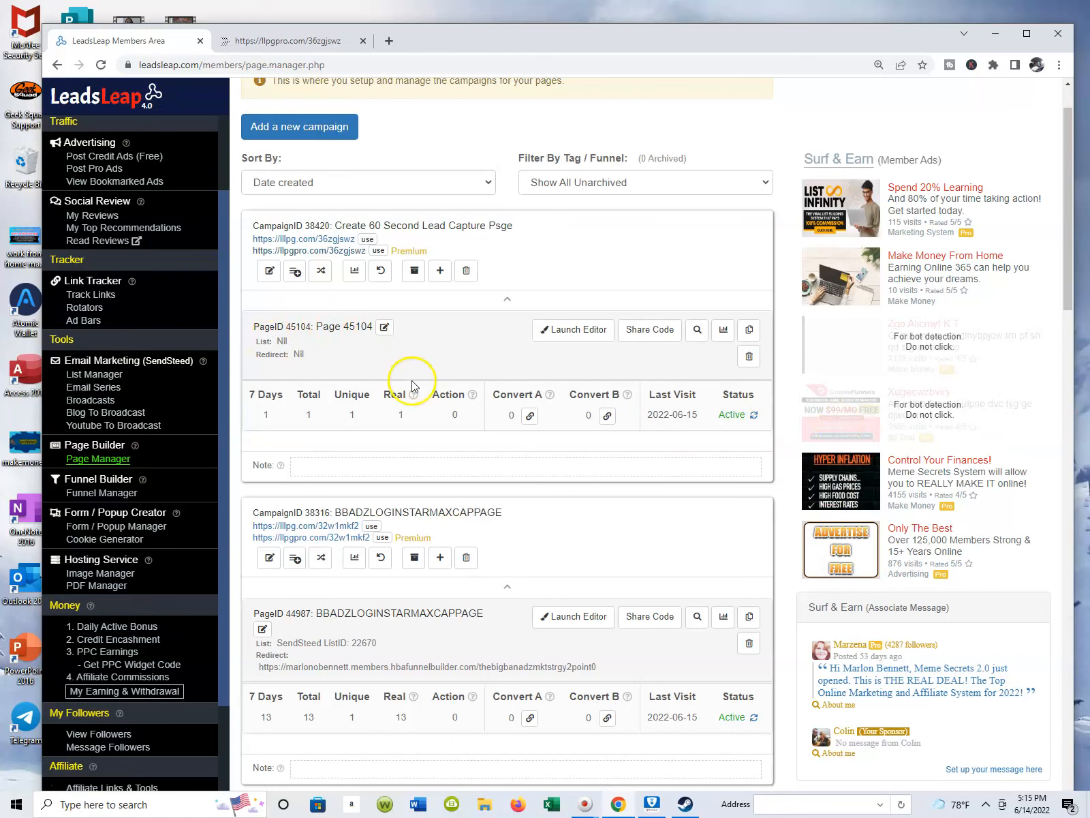
pyautogui.scroll(-6, 158, 204)
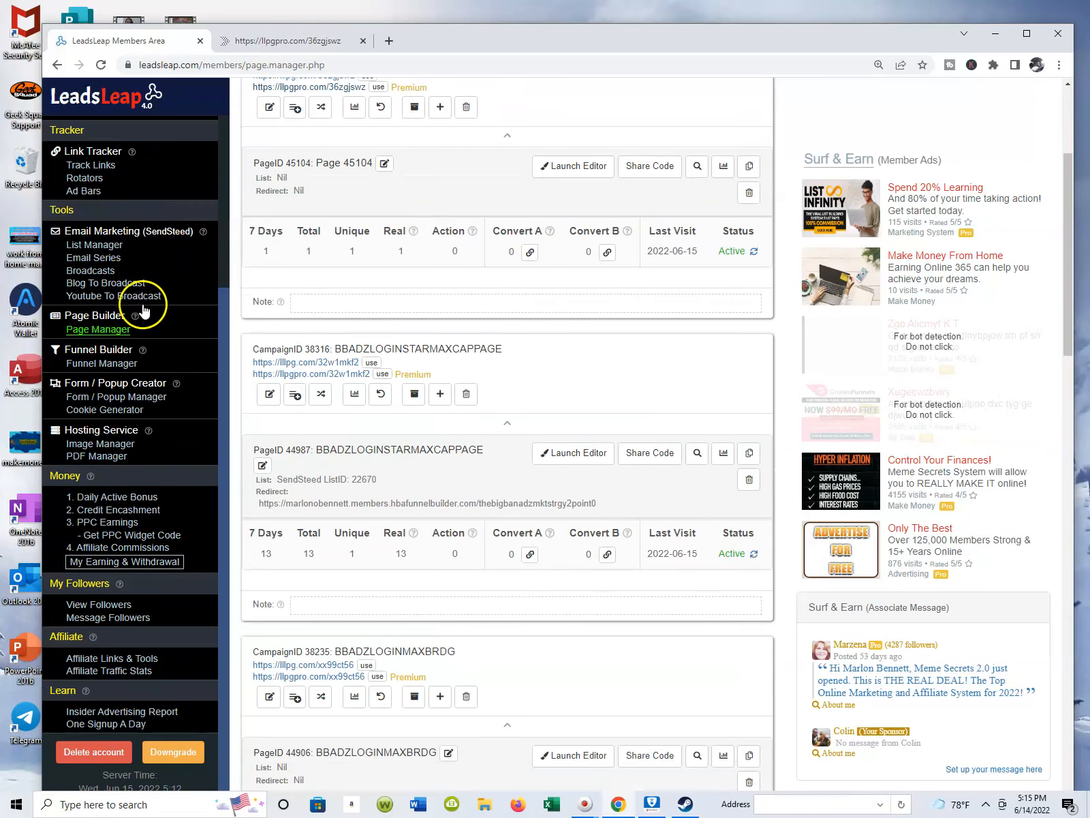
pyautogui.scroll(2, 109, 609)
pyautogui.scroll(-4, 128, 579)
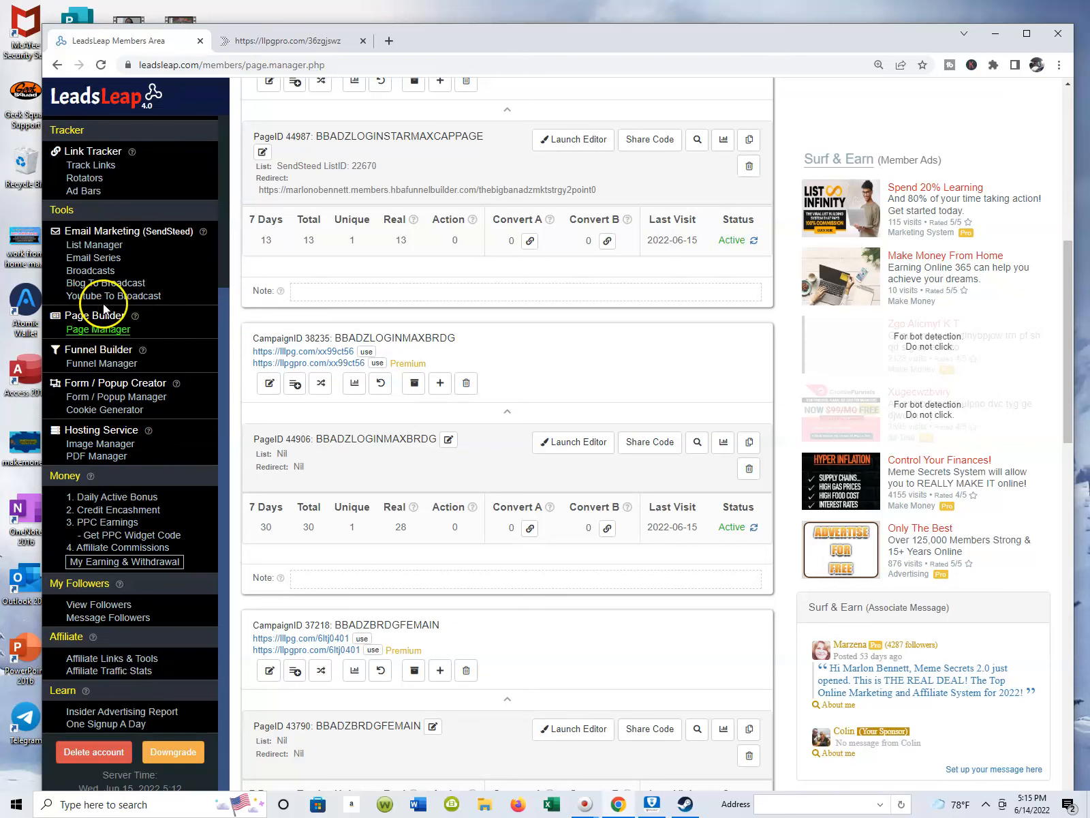
pyautogui.click(111, 331)
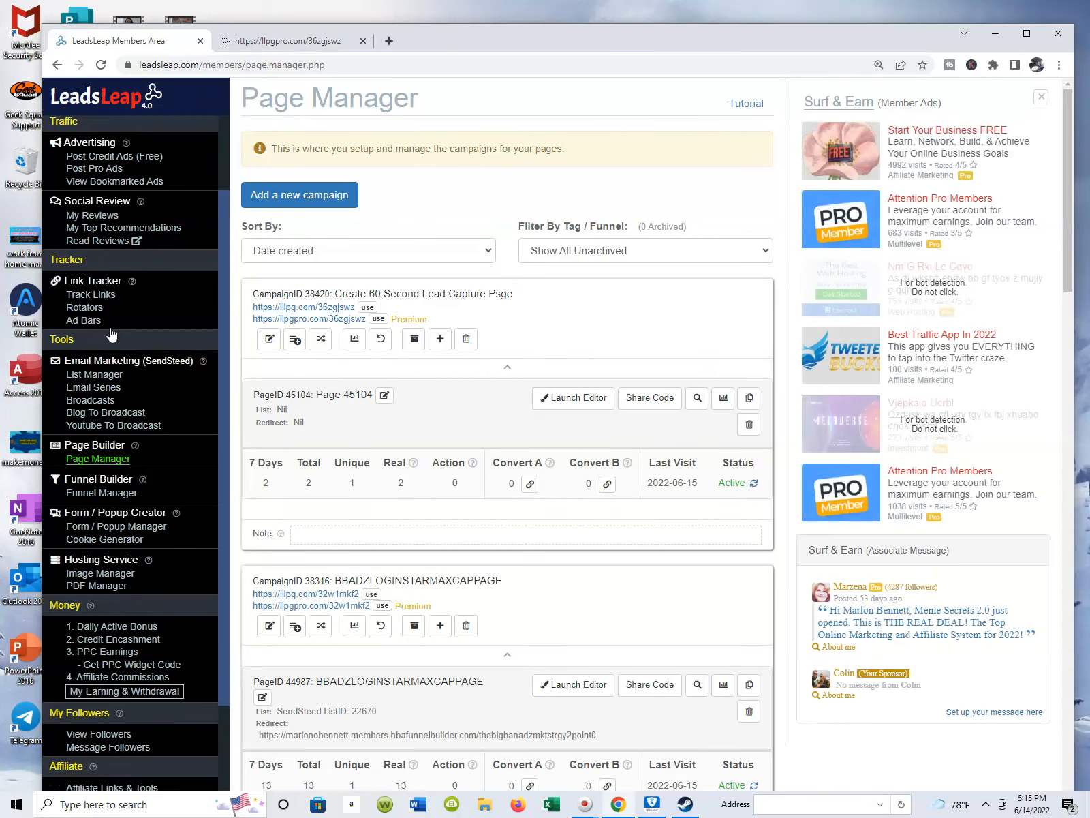
# Add a new campaign named "test".
pyautogui.click(295, 199)
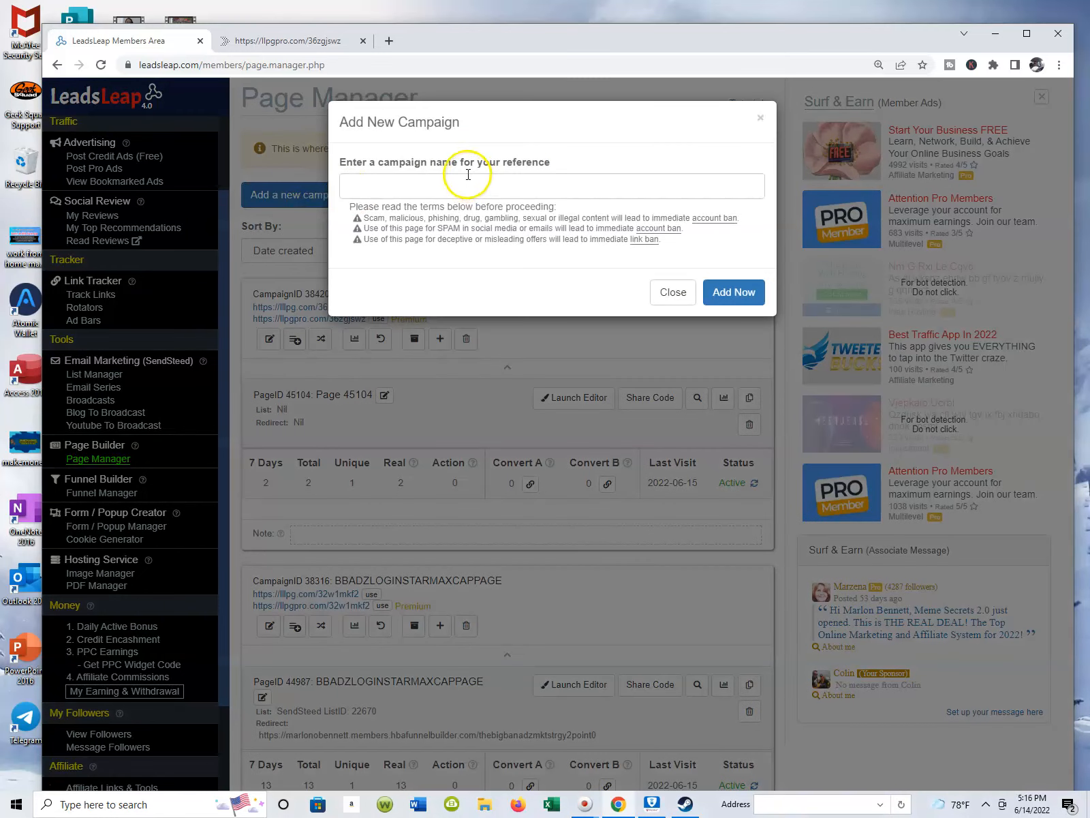
pyautogui.click(460, 185)
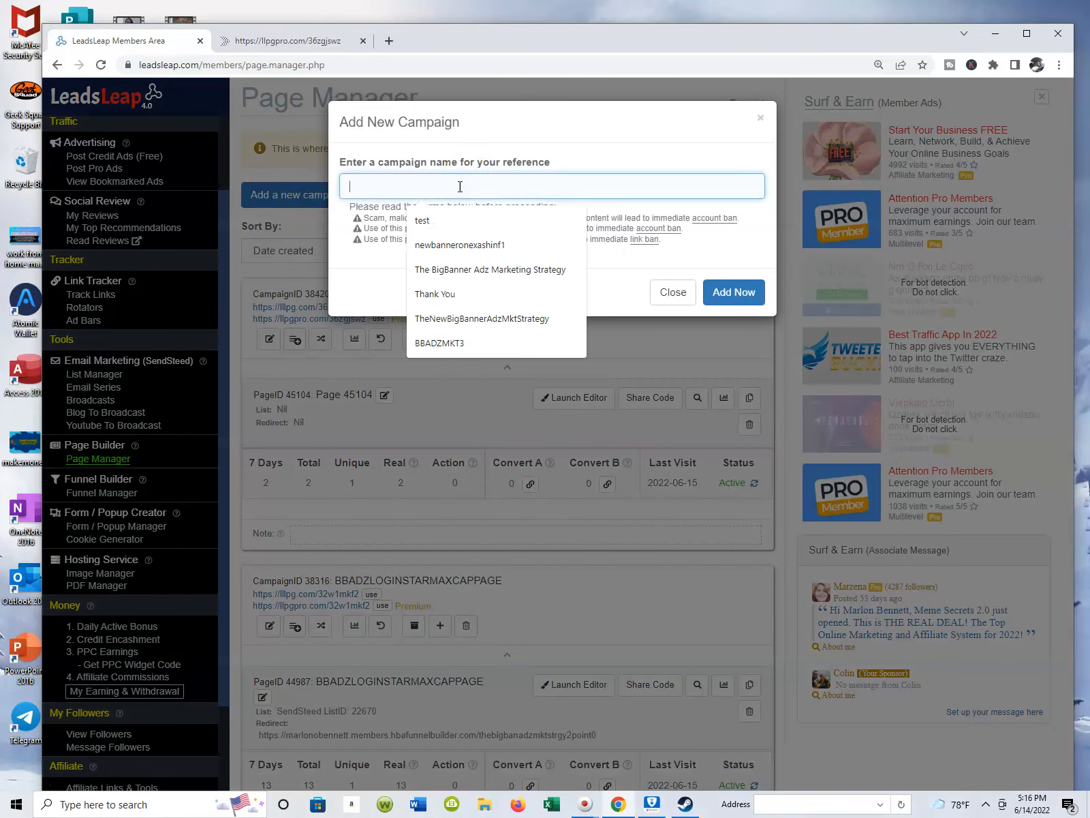
pyautogui.write('test')
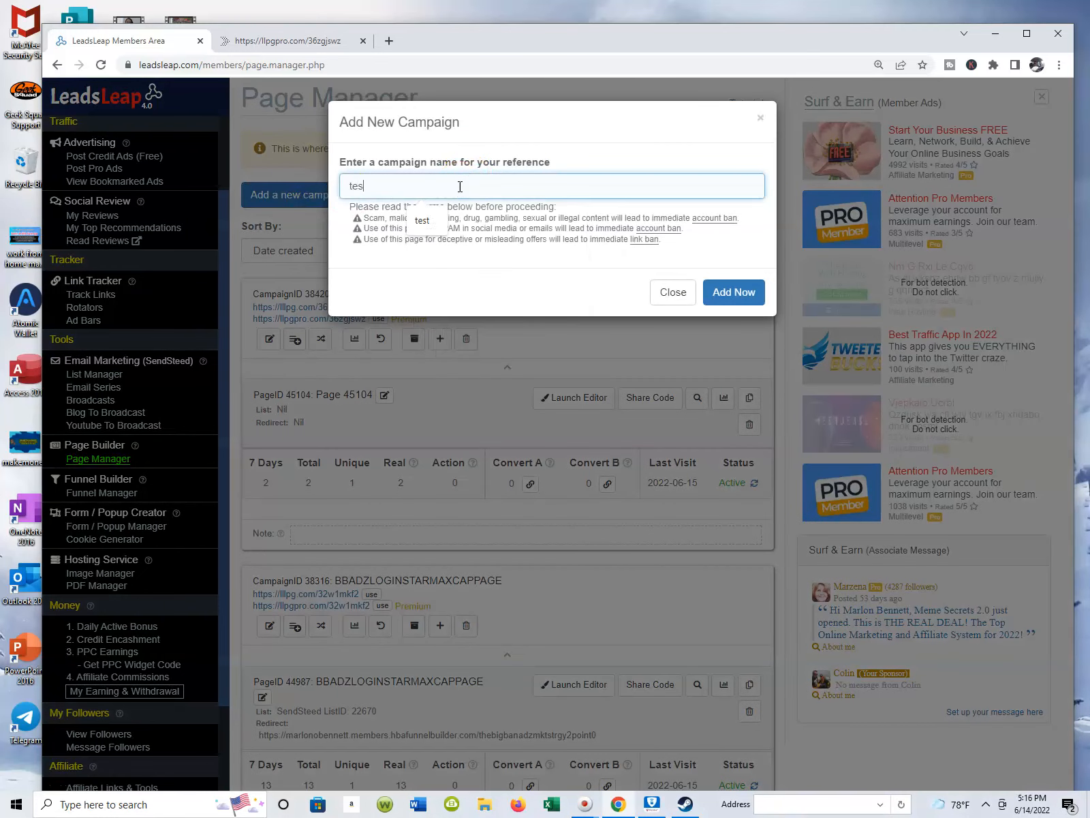
pyautogui.click(723, 293)
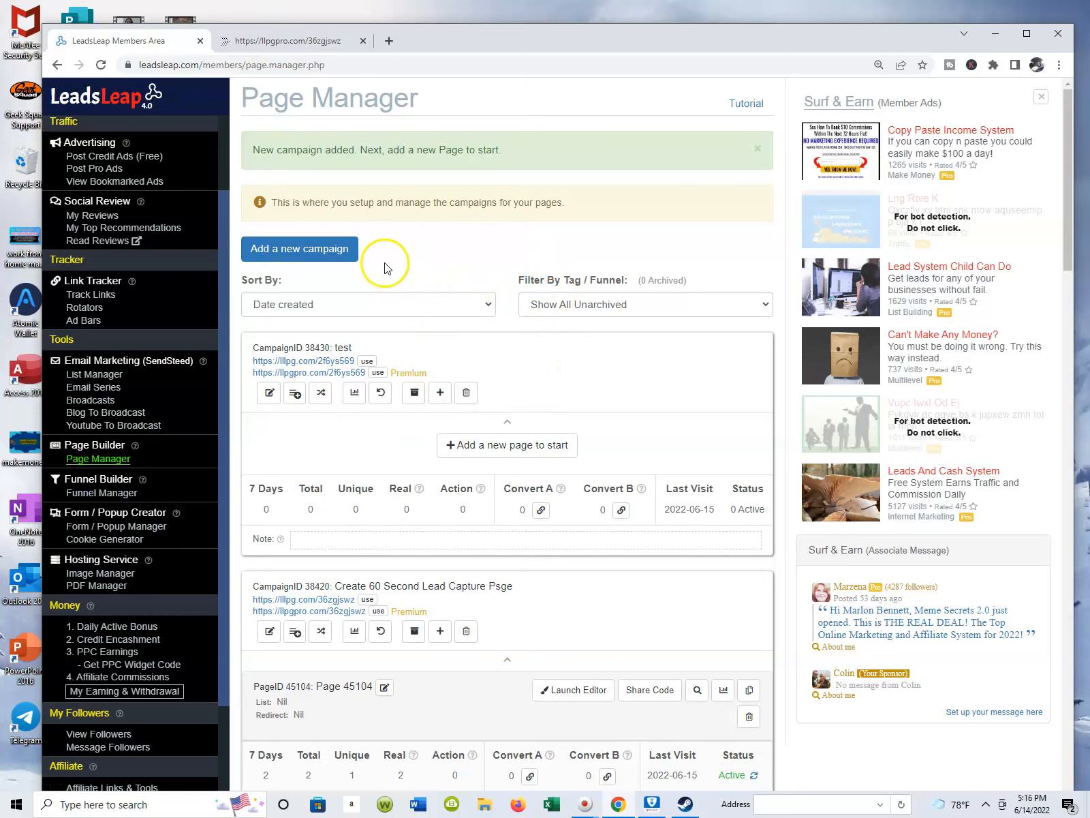
# Add a blank page to the test campaign.
pyautogui.scroll(-1, 518, 439)
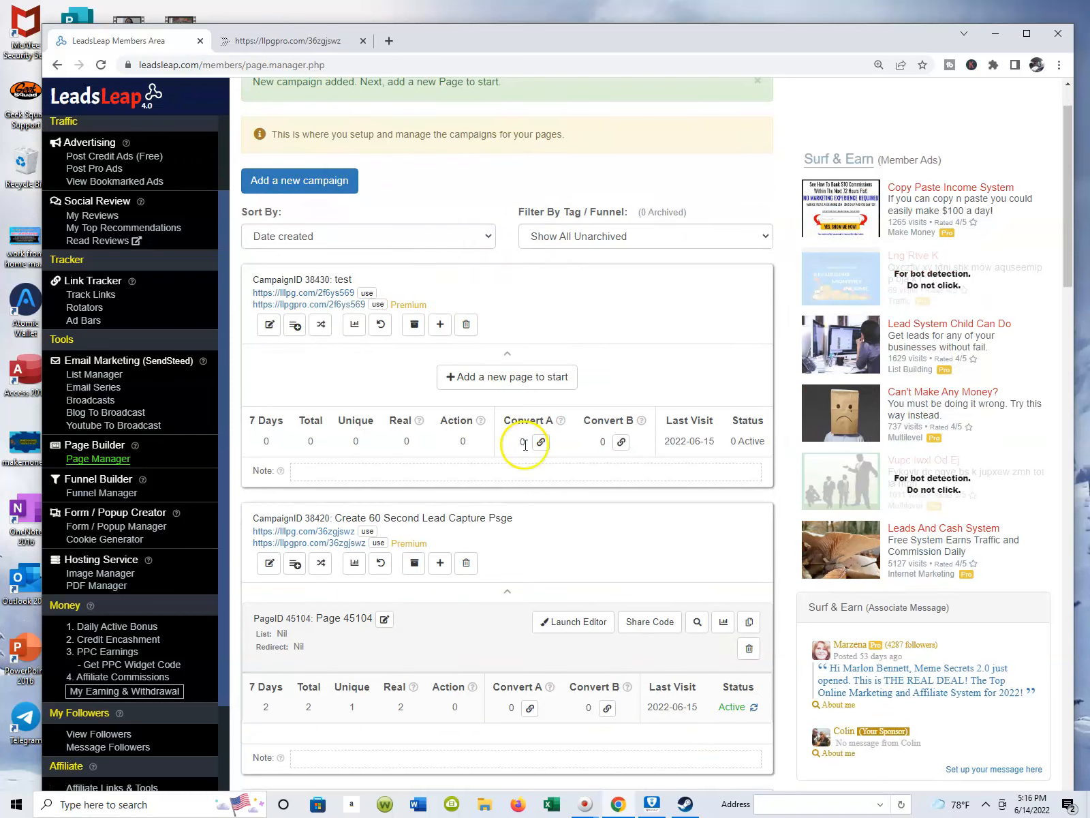
pyautogui.click(510, 379)
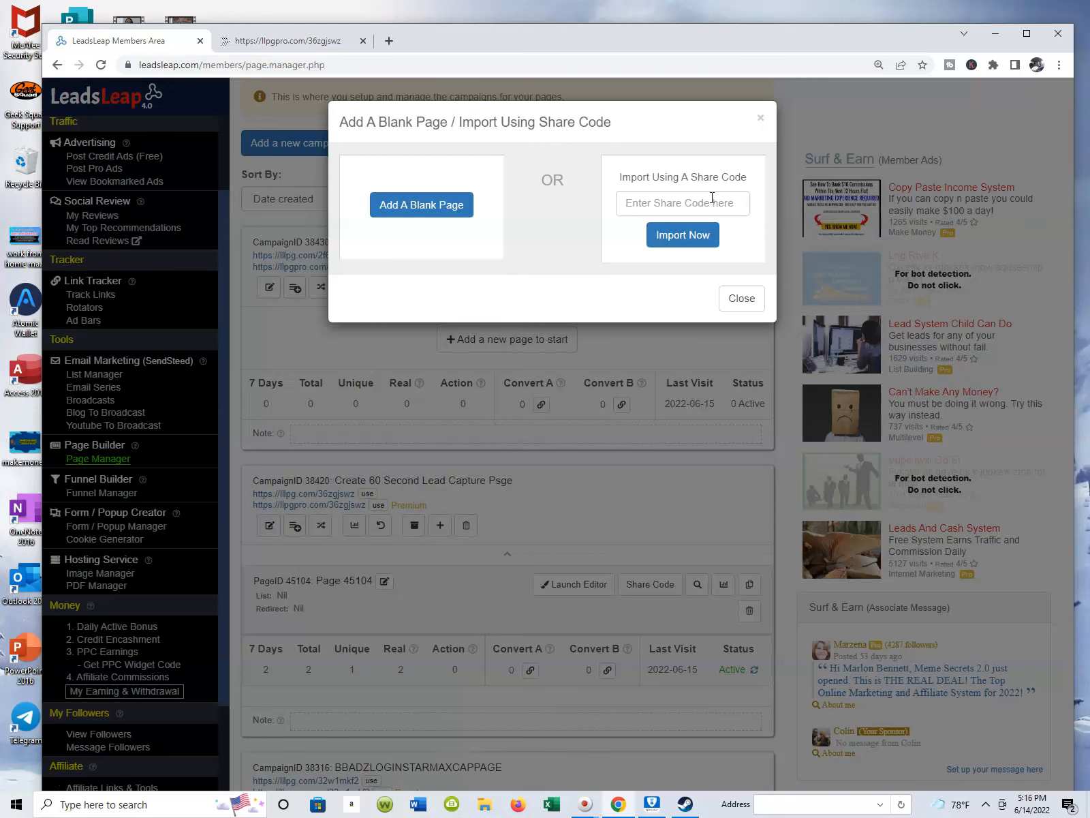
pyautogui.click(439, 208)
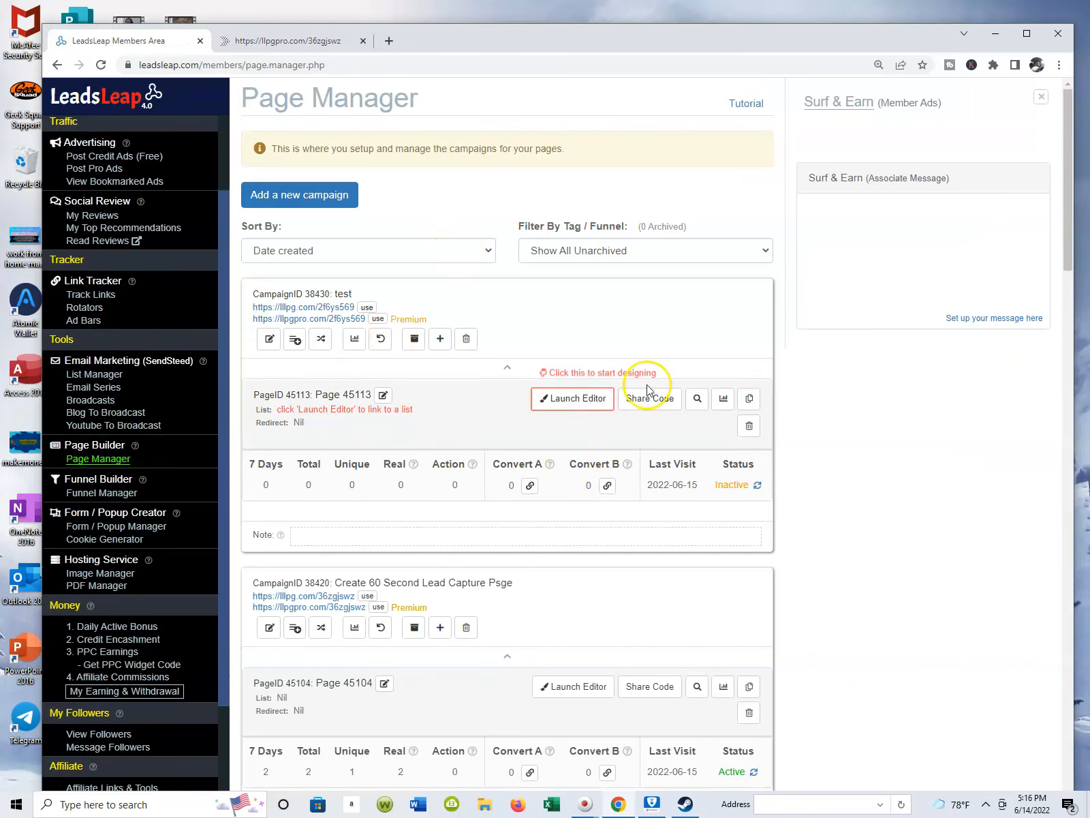
# Launch the editor for the test campaign's page and apply the "1-column with no top margin" opt-in template.
pyautogui.scroll(-1, 613, 395)
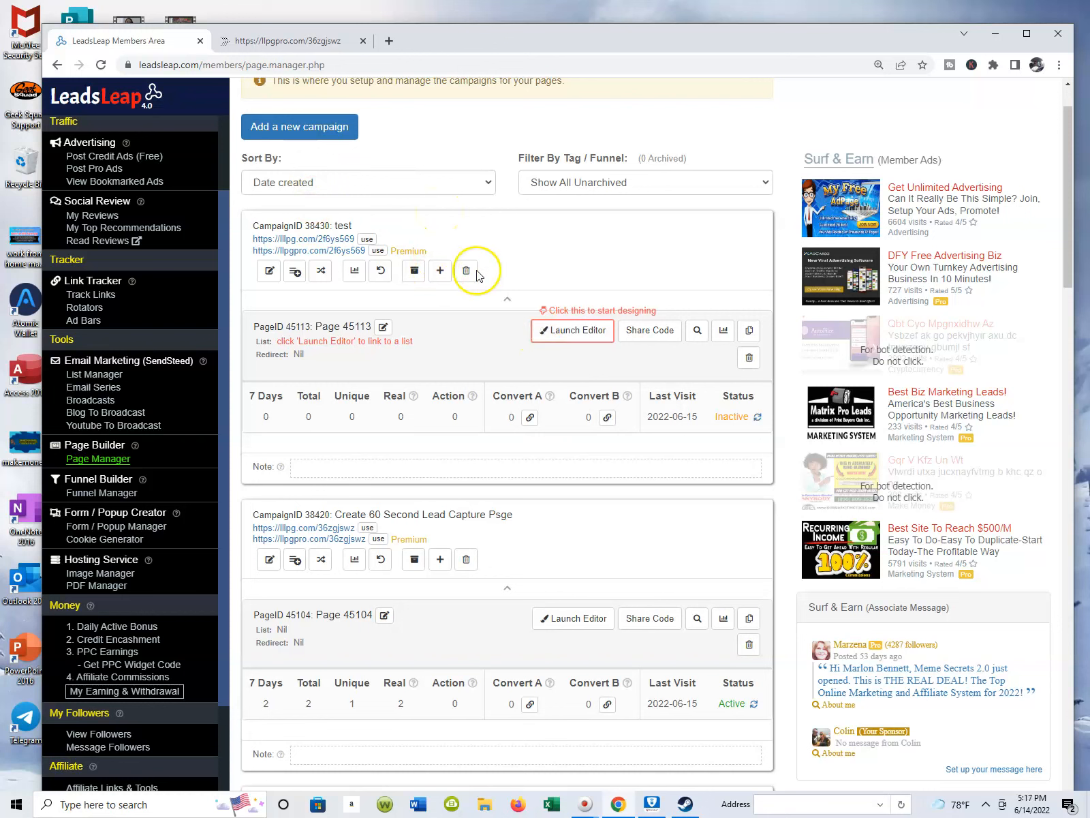
pyautogui.click(576, 333)
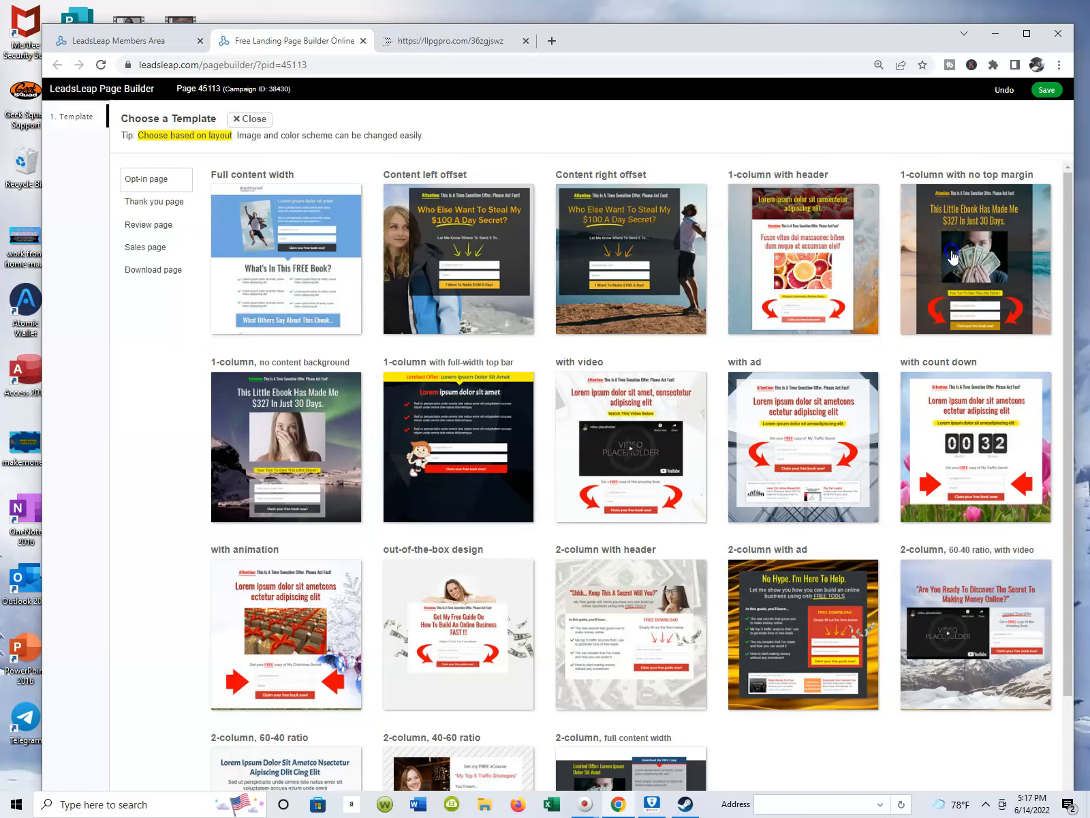
pyautogui.click(953, 257)
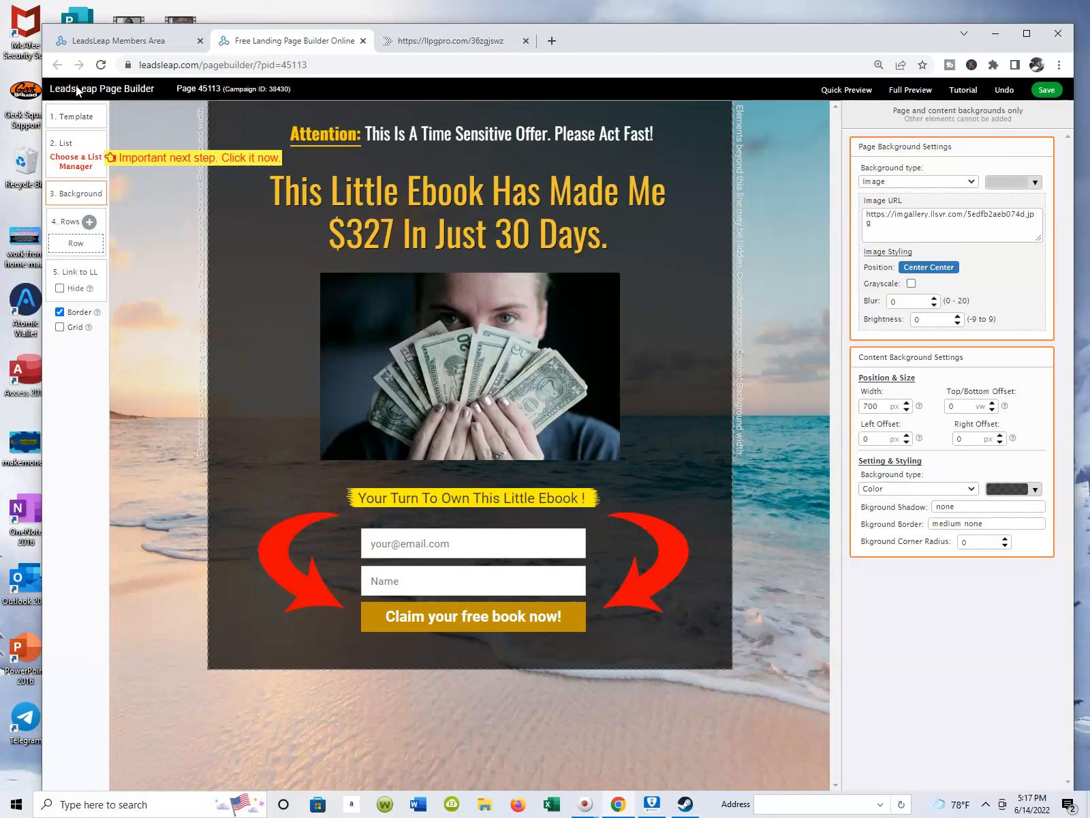
# Clear the template's main headline text, "This Little Ebook Has Made Me $327 In Just 30 Days.".
pyautogui.click(493, 203)
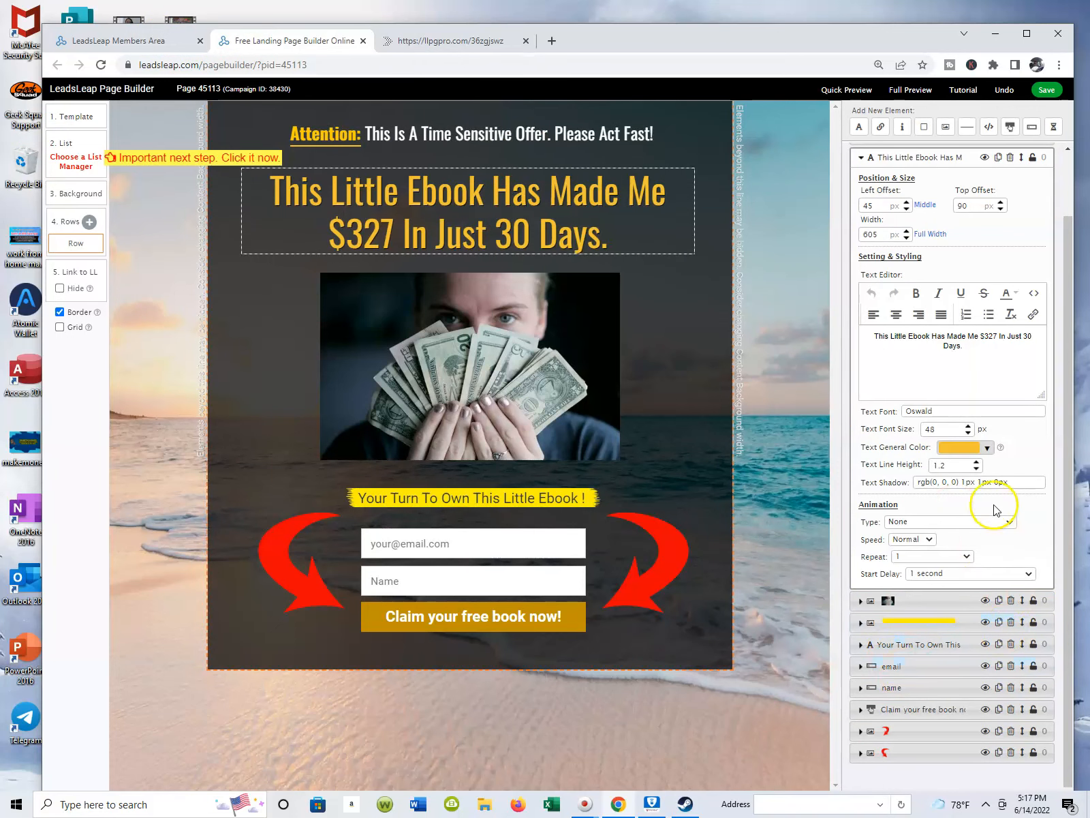
pyautogui.click(497, 198)
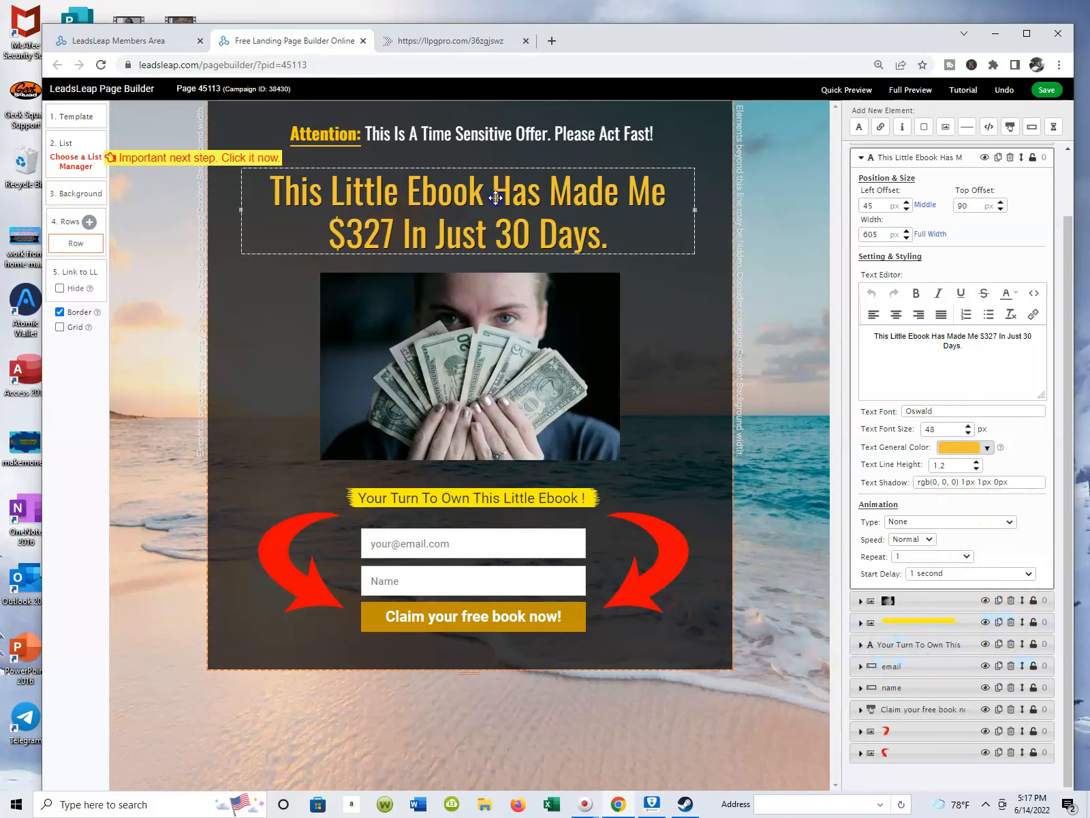
pyautogui.click(945, 347)
pyautogui.tripleClick(945, 348)
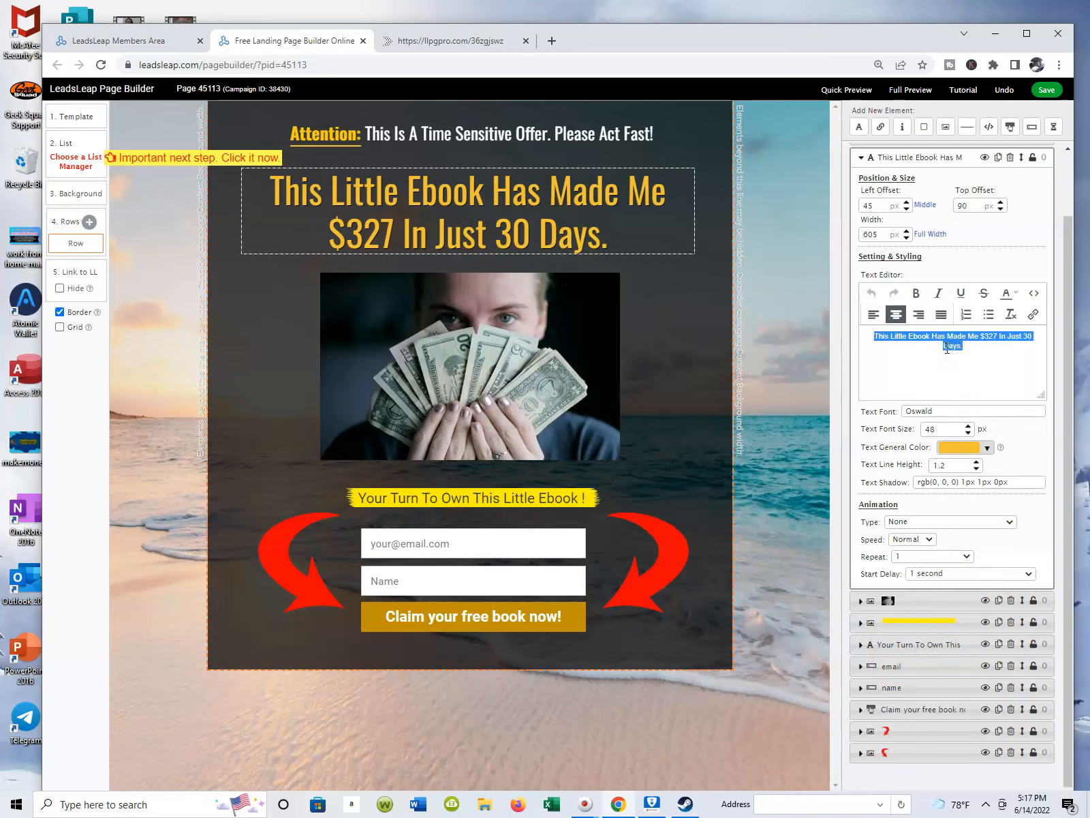
pyautogui.click(975, 368)
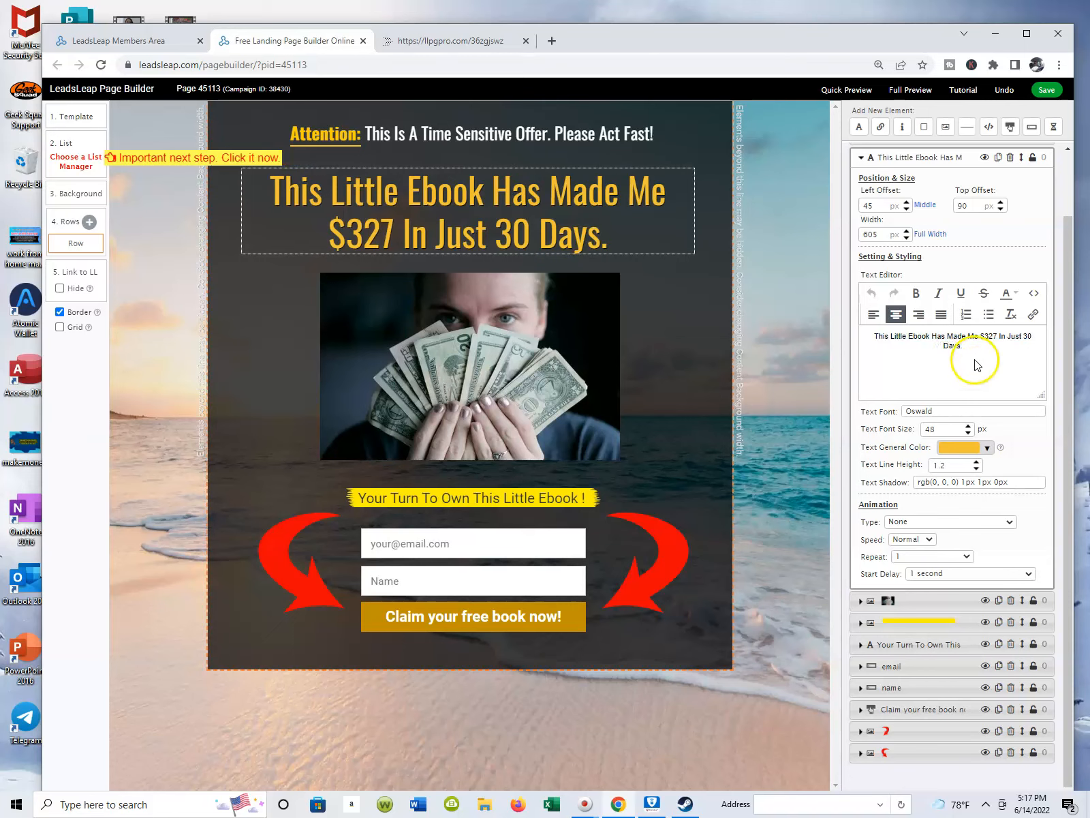
pyautogui.click(856, 339)
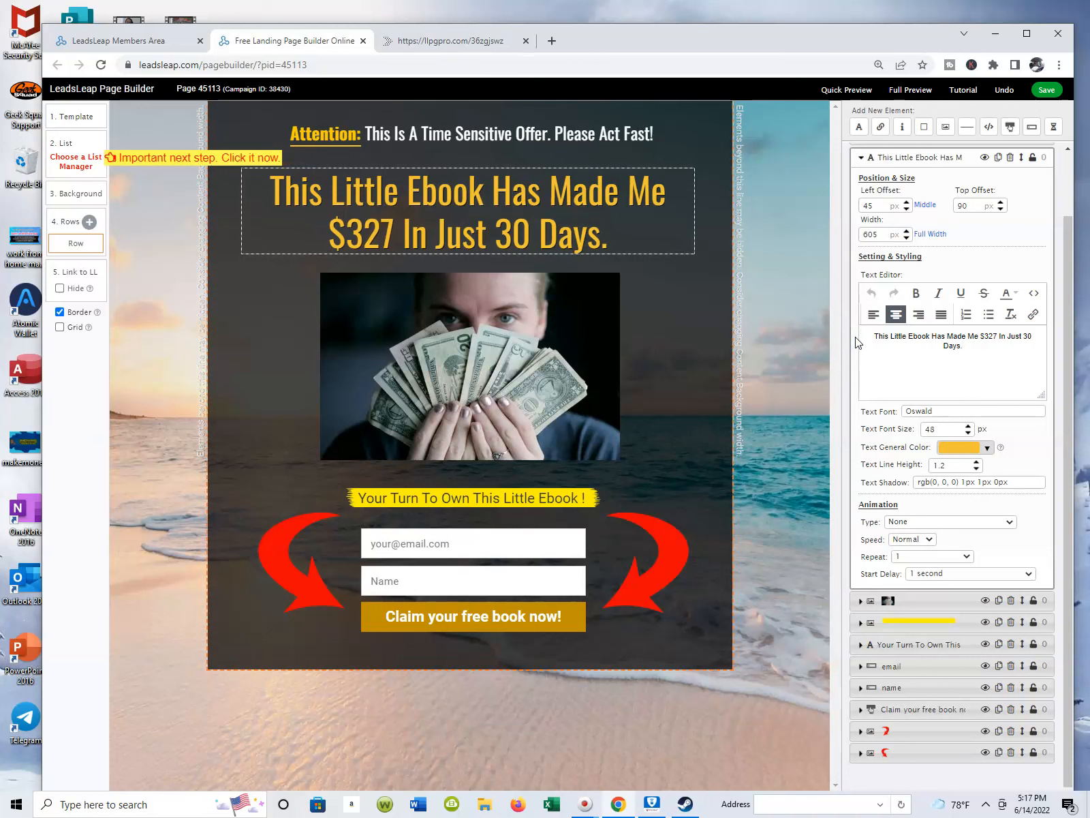
pyautogui.click(992, 349)
pyautogui.press('BackSpace')
pyautogui.press('BackSpace')
pyautogui.press('BackSpace')
pyautogui.press('BackSpace')
pyautogui.press('BackSpace')
pyautogui.press('BackSpace')
pyautogui.press('BackSpace')
pyautogui.press('BackSpace')
pyautogui.press('BackSpace')
pyautogui.press('BackSpace')
pyautogui.press('BackSpace')
pyautogui.press('BackSpace')
pyautogui.press('BackSpace')
pyautogui.press('BackSpace')
pyautogui.press('BackSpace')
pyautogui.press('BackSpace')
pyautogui.press('BackSpace')
pyautogui.press('BackSpace')
pyautogui.press('BackSpace')
pyautogui.press('BackSpace')
pyautogui.press('BackSpace')
pyautogui.press('BackSpace')
pyautogui.press('BackSpace')
pyautogui.press('BackSpace')
pyautogui.press('BackSpace')
pyautogui.press('BackSpace')
pyautogui.press('BackSpace')
pyautogui.press('BackSpace')
pyautogui.press('BackSpace')
pyautogui.press('BackSpace')
pyautogui.press('BackSpace')
pyautogui.press('BackSpace')
pyautogui.press('BackSpace')
pyautogui.press('BackSpace')
pyautogui.press('BackSpace')
pyautogui.press('BackSpace')
pyautogui.press('BackSpace')
pyautogui.press('BackSpace')
pyautogui.press('BackSpace')
pyautogui.press('BackSpace')
# Enter "How To Create A Lead Capture Page In Less Than 5 Minutes" as the main headline and save the page.
pyautogui.write('H')
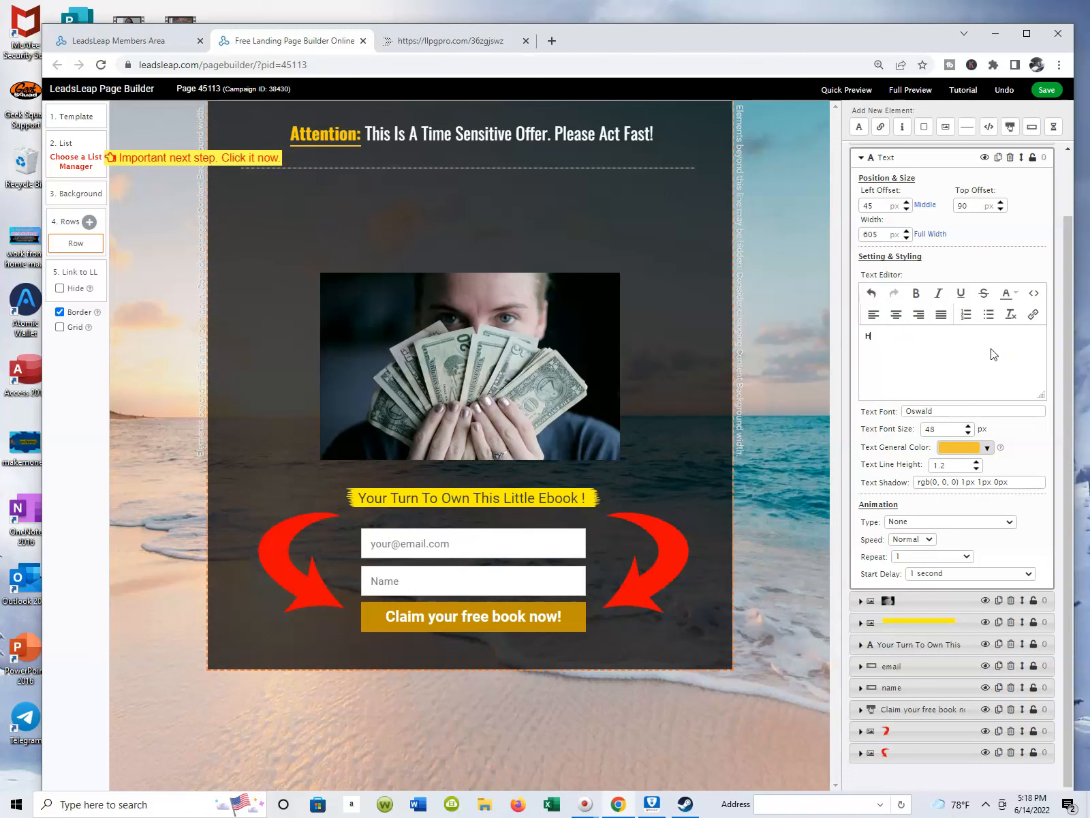
pyautogui.write('ow ')
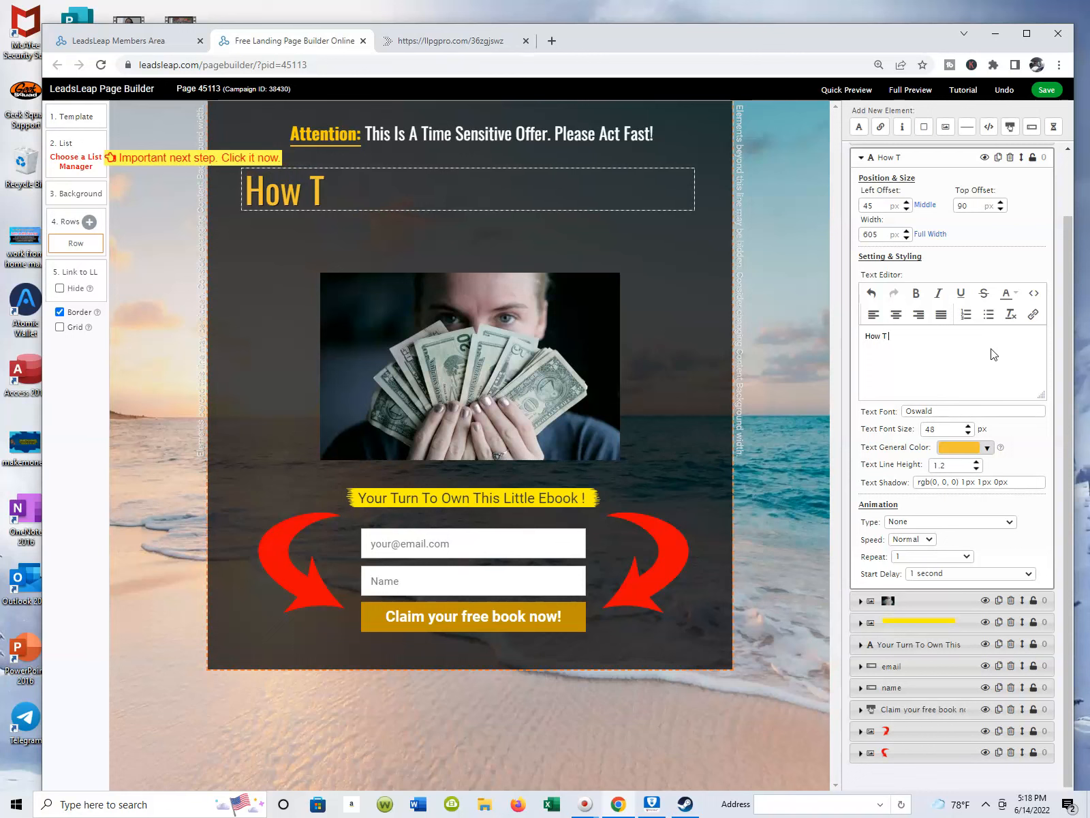
pyautogui.write('To Create')
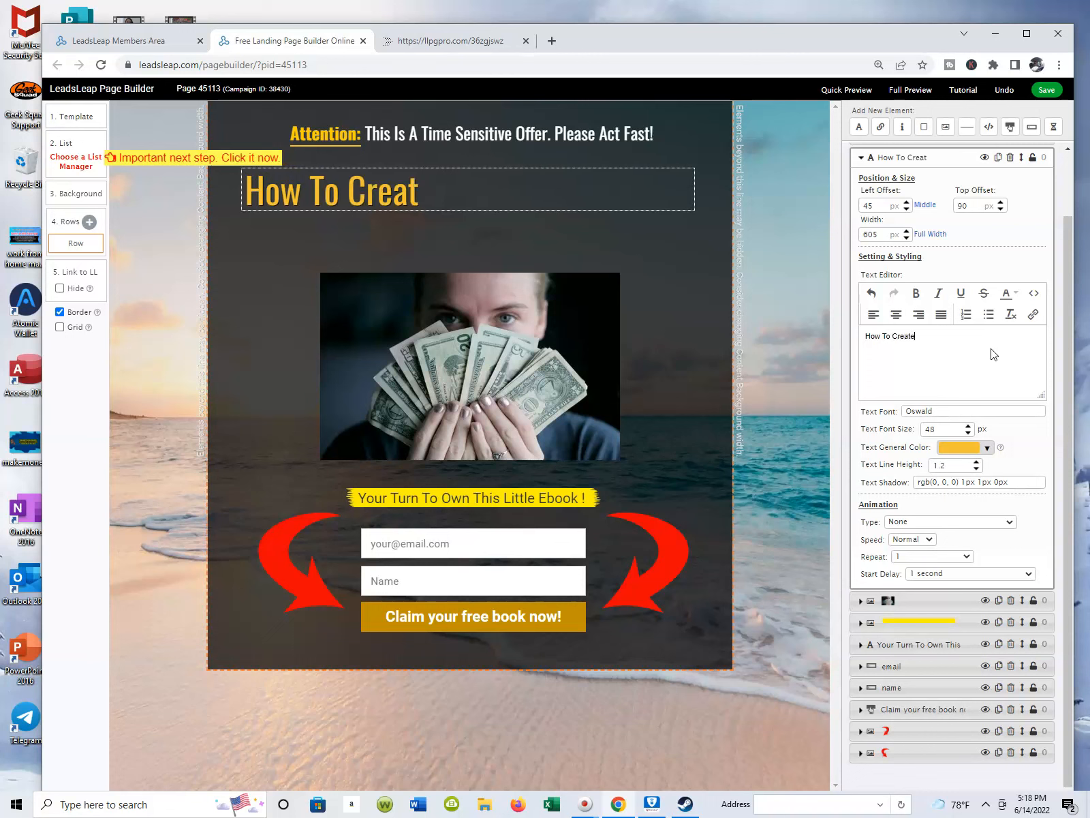
pyautogui.write(' A Lead C')
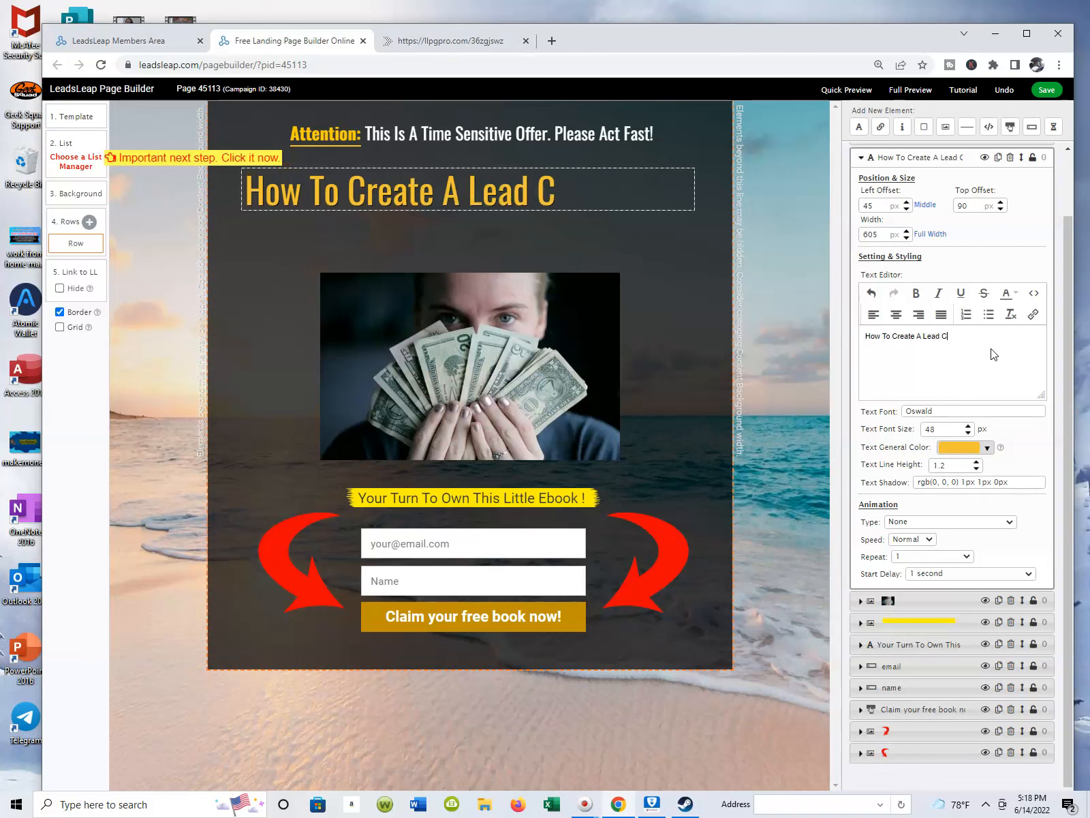
pyautogui.write('apture Pa')
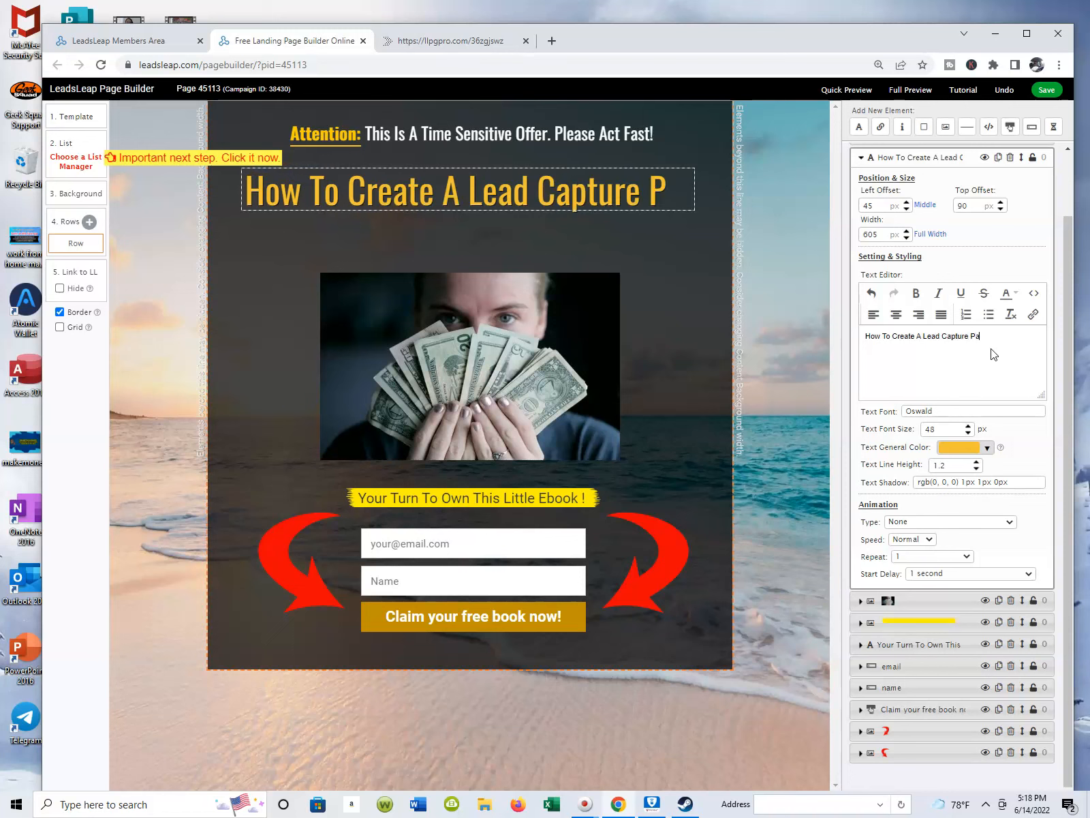
pyautogui.write('ge In Less Than')
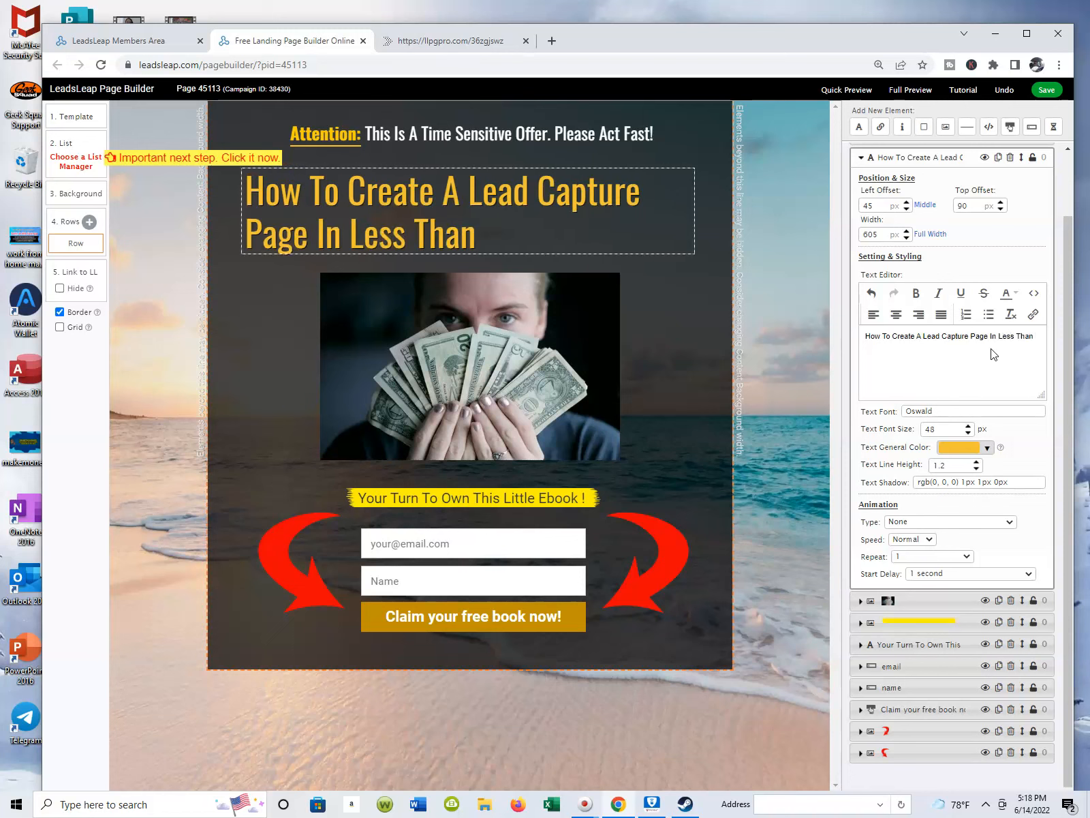
pyautogui.write(' 5 Minutes')
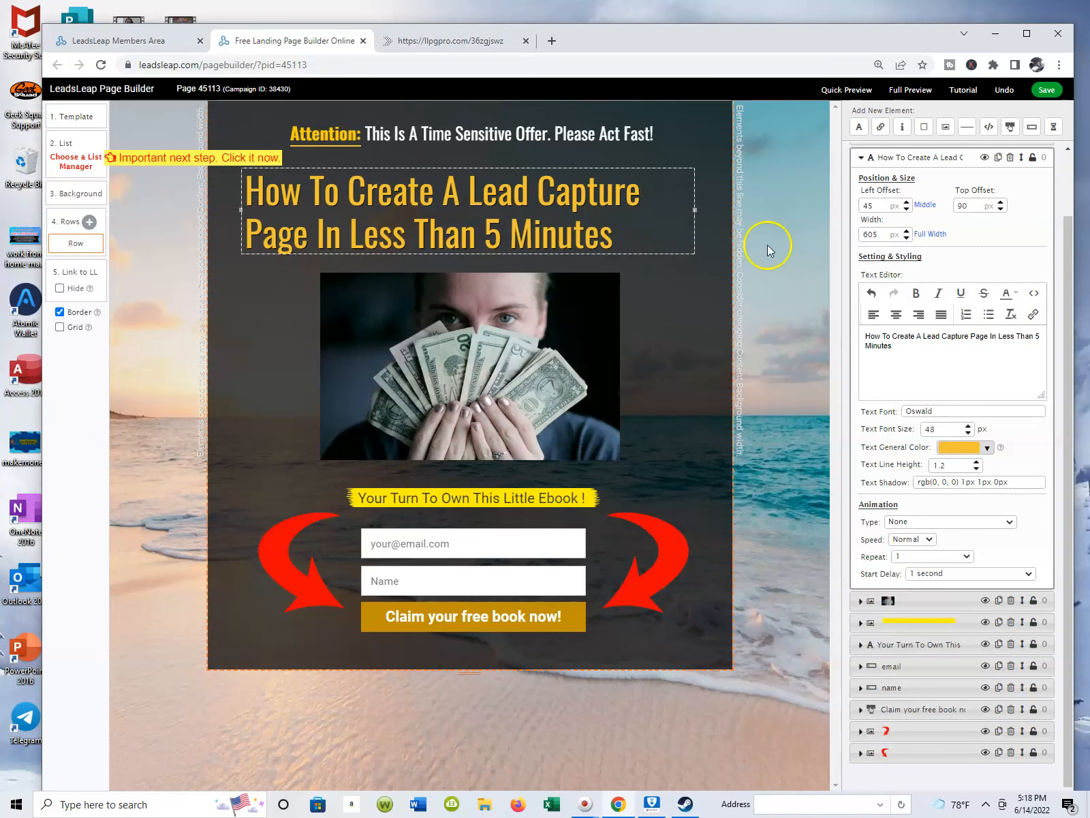
pyautogui.click(1047, 90)
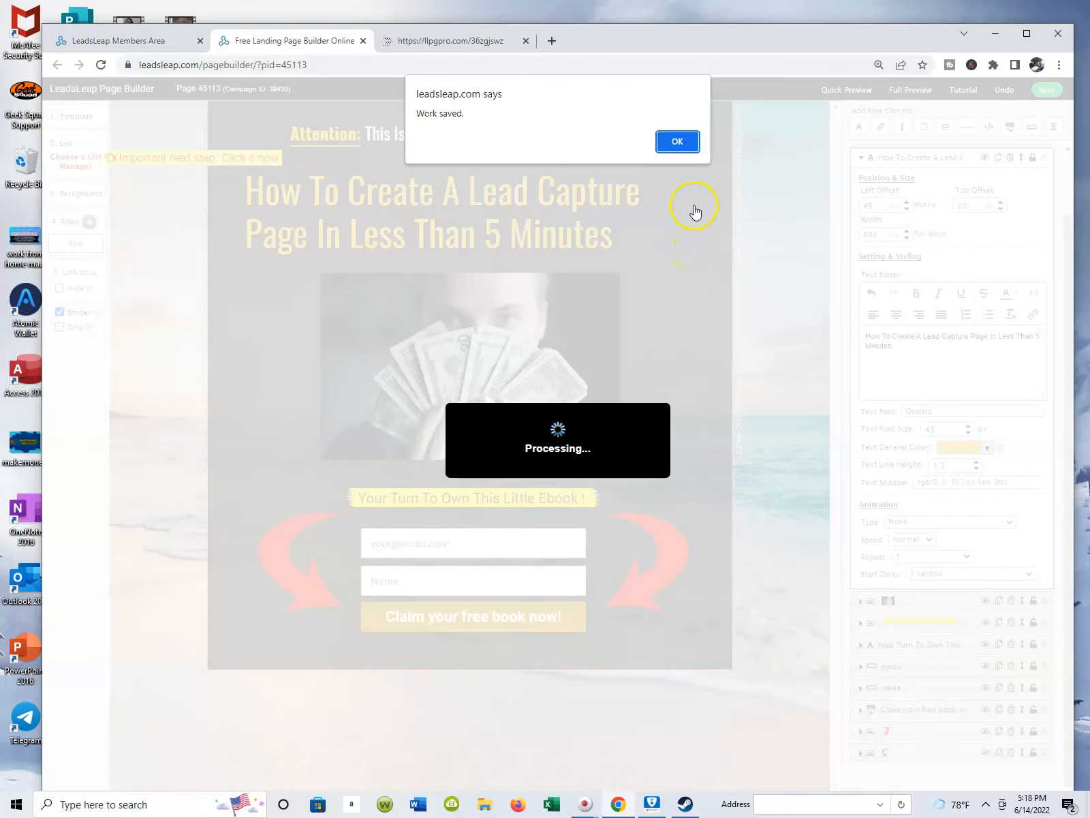
pyautogui.click(678, 144)
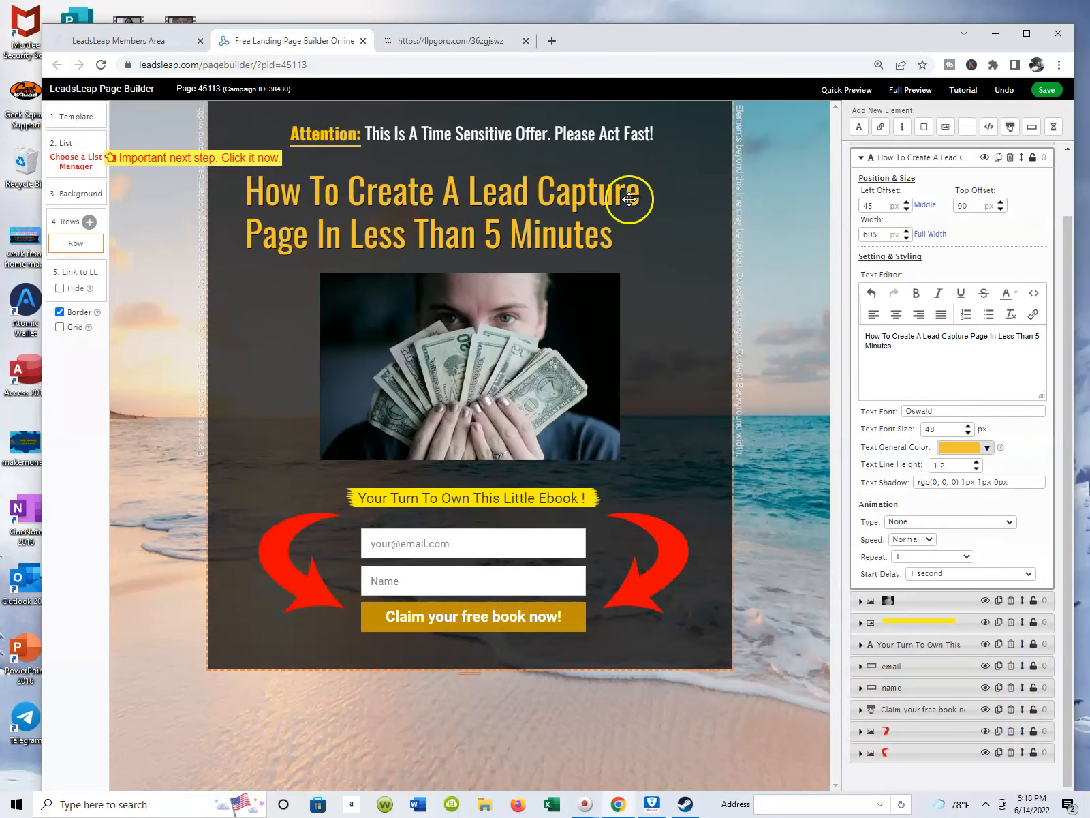
# Move the main headline to a left offset of about 75 px and top offset of about 85 px, and save the page.
pyautogui.click(699, 212)
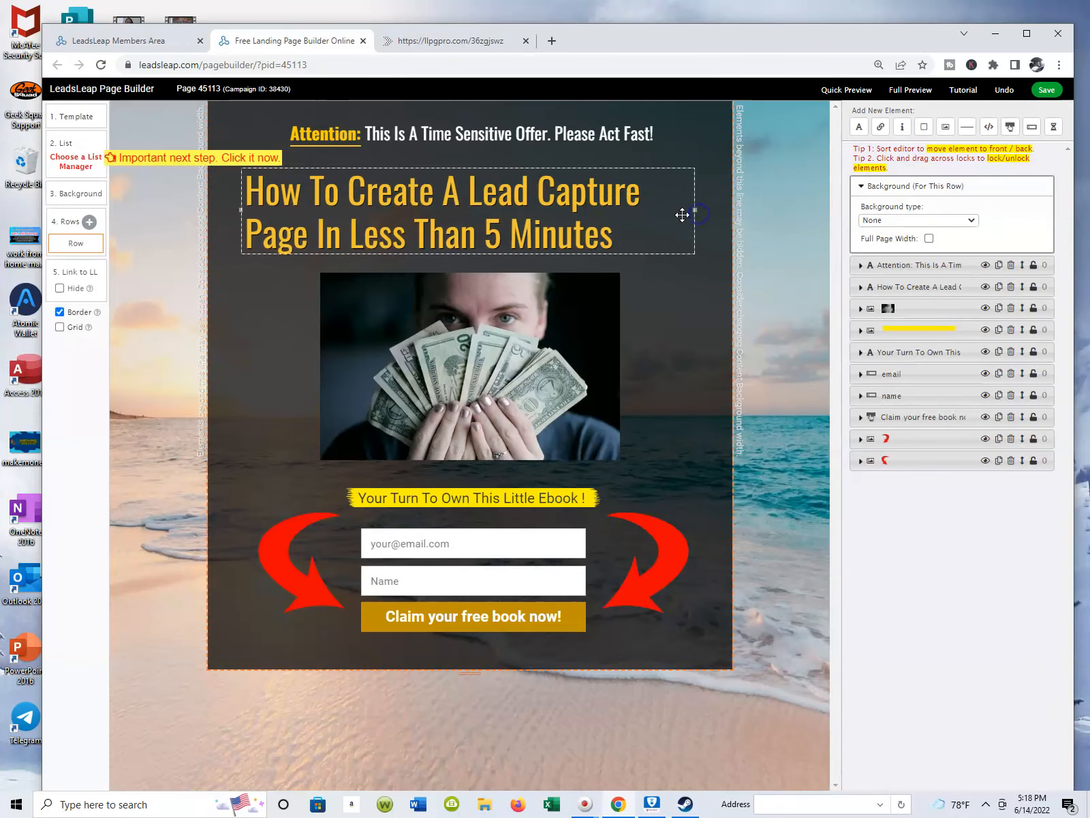
pyautogui.click(691, 208)
pyautogui.moveTo(690, 208)
pyautogui.mouseDown()
pyautogui.moveTo(719, 197)
pyautogui.moveTo(735, 235)
pyautogui.moveTo(717, 199)
pyautogui.moveTo(694, 195)
pyautogui.moveTo(691, 219)
pyautogui.moveTo(703, 200)
pyautogui.moveTo(698, 212)
pyautogui.mouseUp()
pyautogui.click(154, 198)
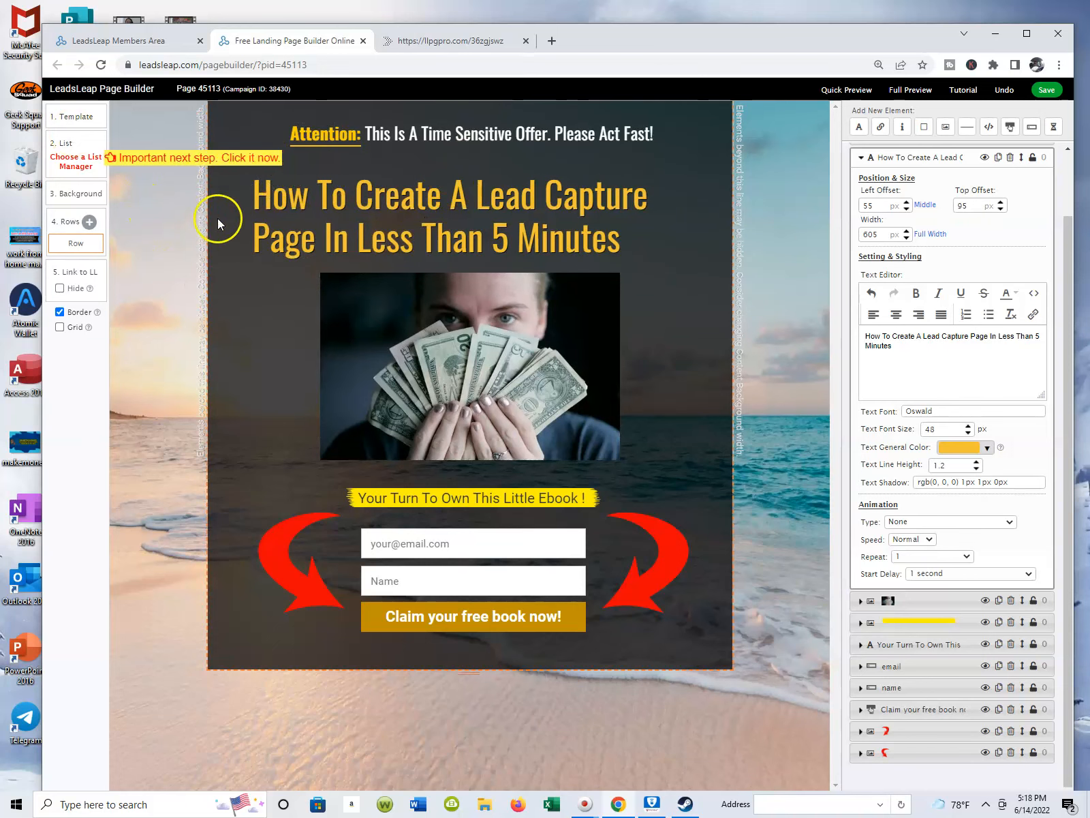
pyautogui.moveTo(337, 177); pyautogui.dragTo(350, 174)
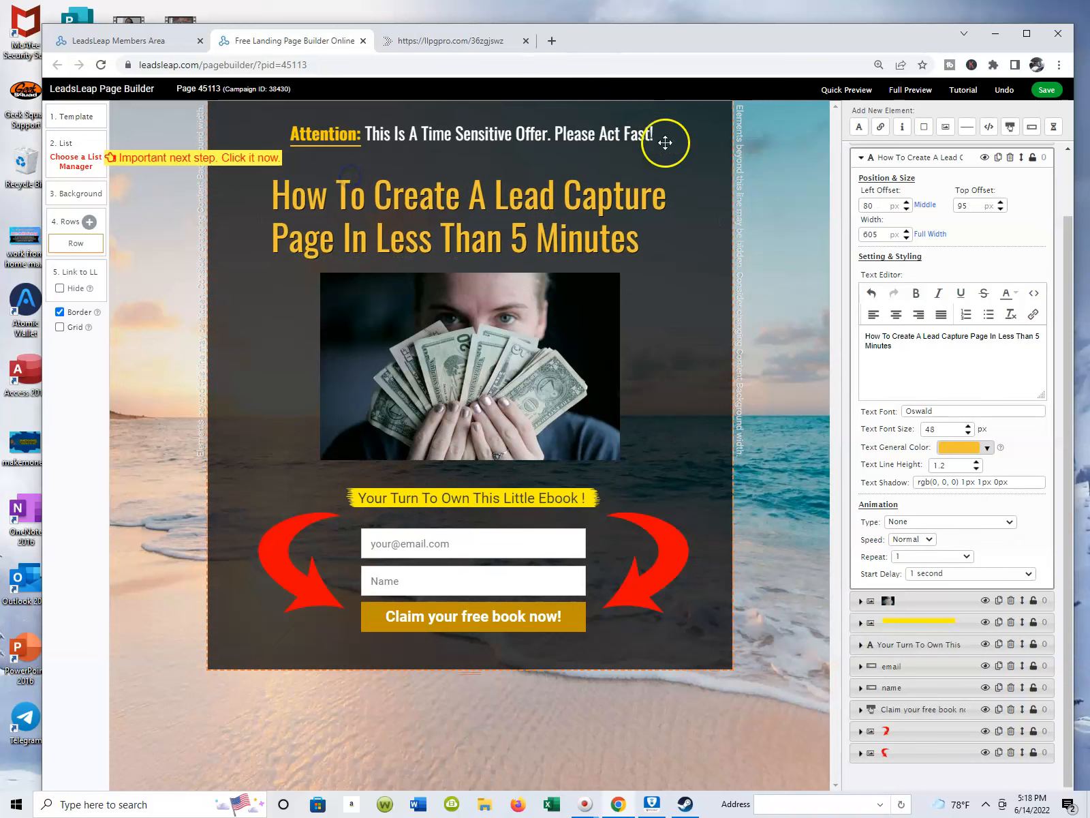
pyautogui.moveTo(676, 179); pyautogui.dragTo(673, 173)
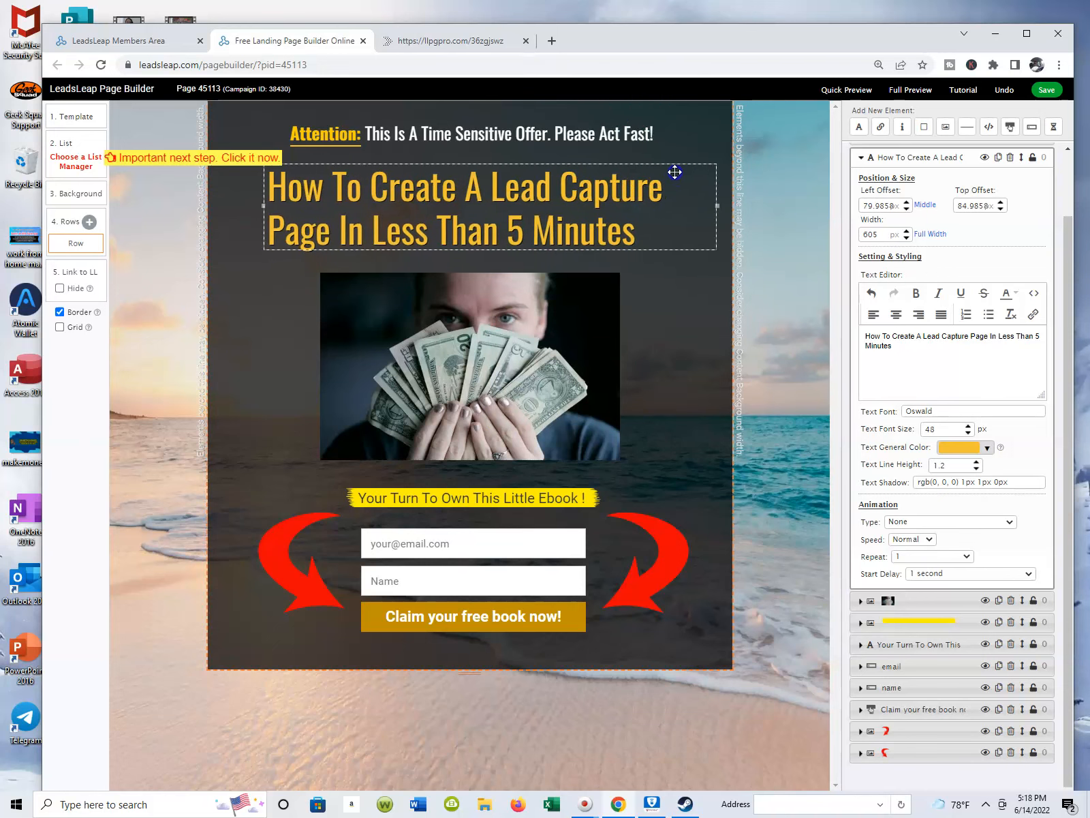
pyautogui.click(1048, 90)
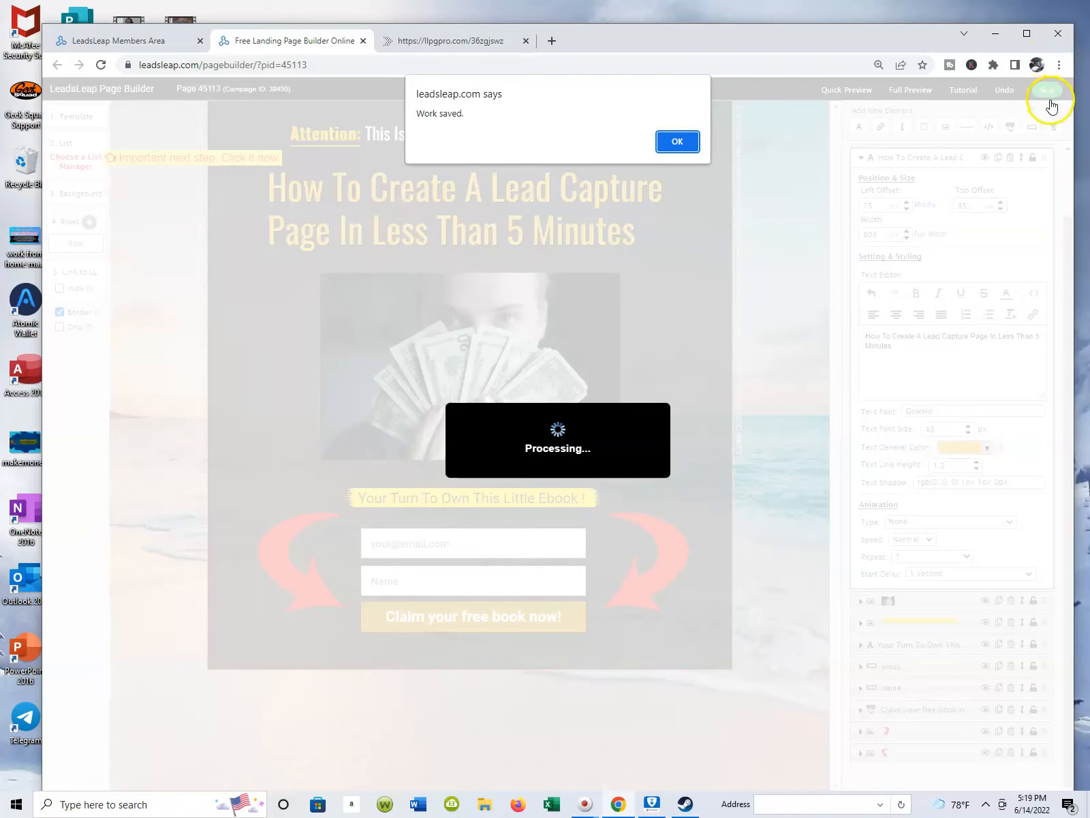
pyautogui.click(674, 146)
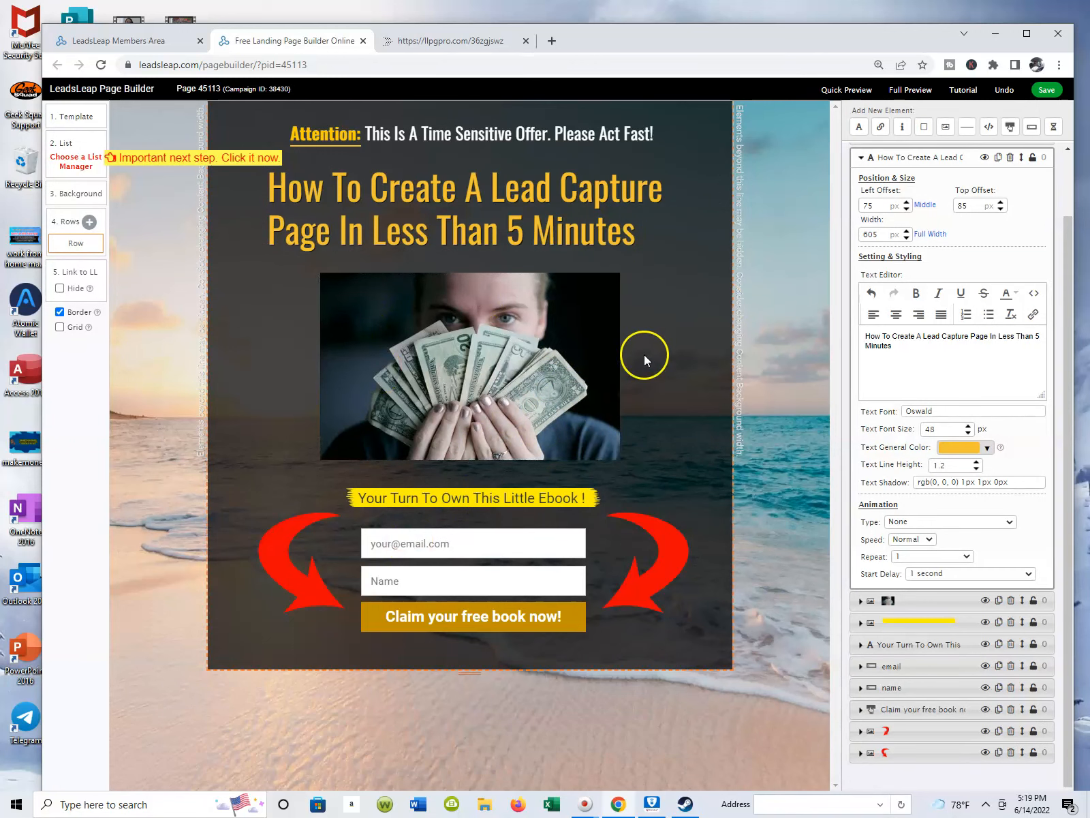
# Replace the template's money image with the 640 x 360 cash photo from the personal gallery and save the page.
pyautogui.click(485, 357)
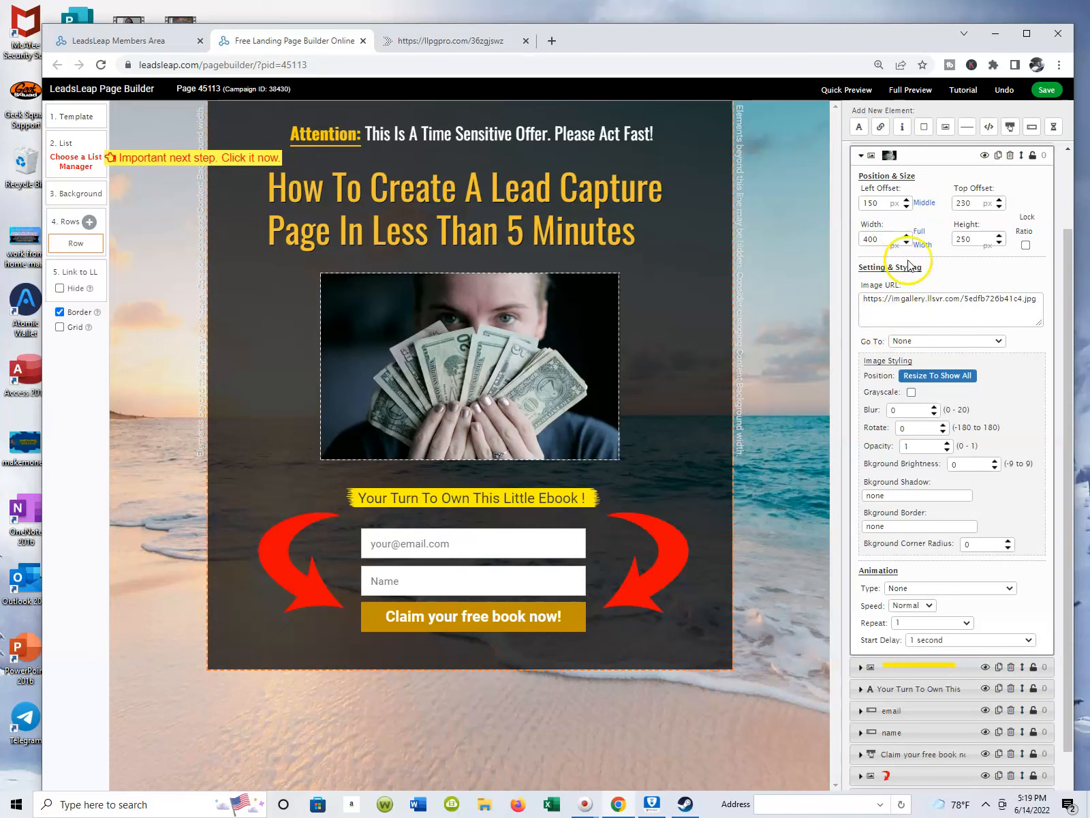
pyautogui.click(913, 305)
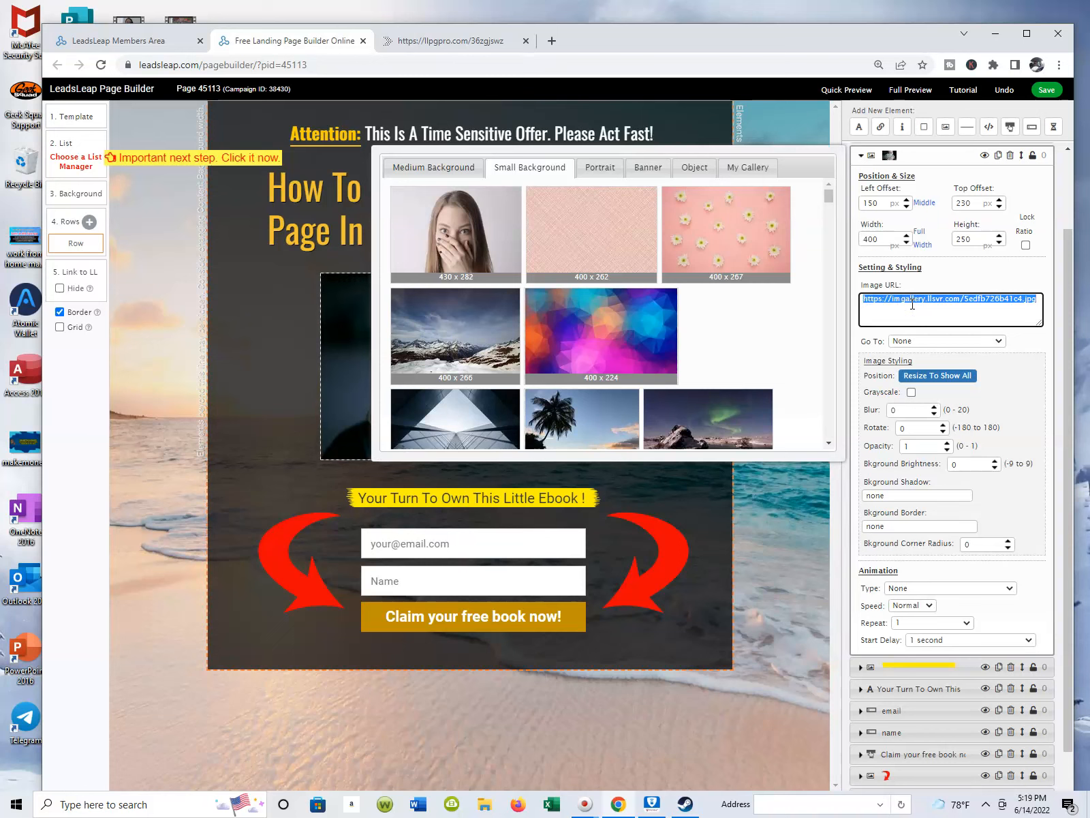
pyautogui.click(749, 175)
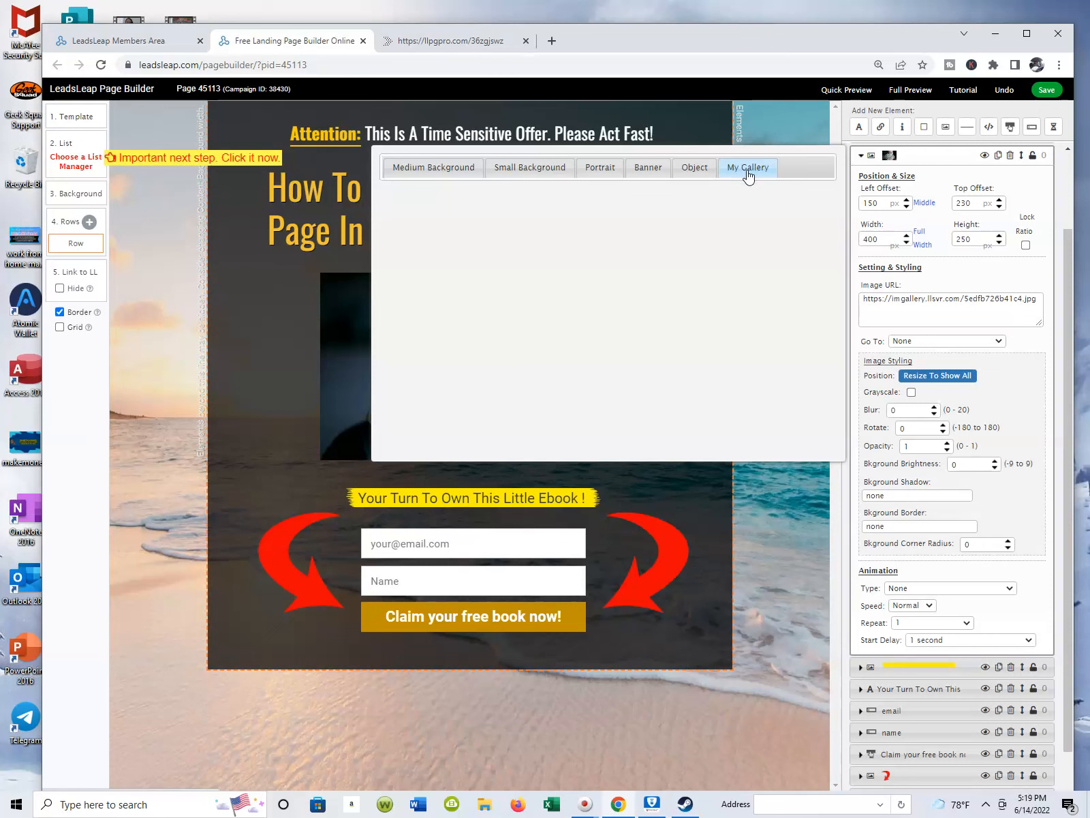
pyautogui.click(748, 171)
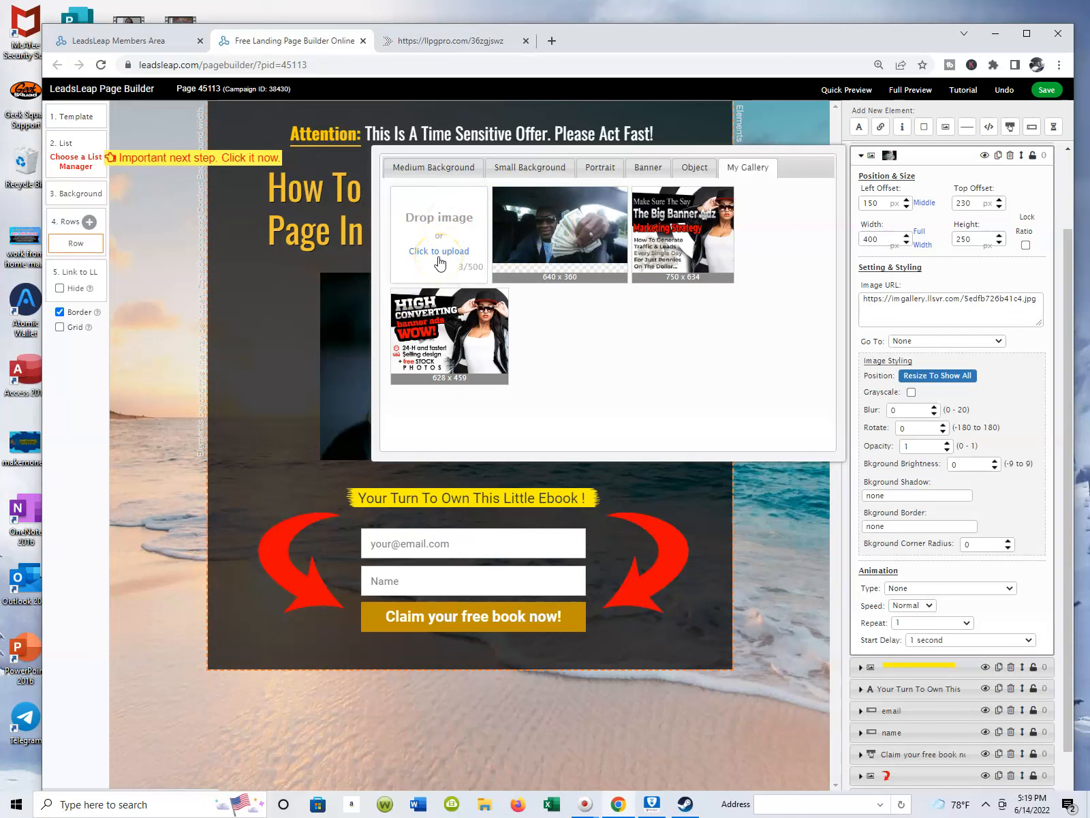
pyautogui.click(559, 232)
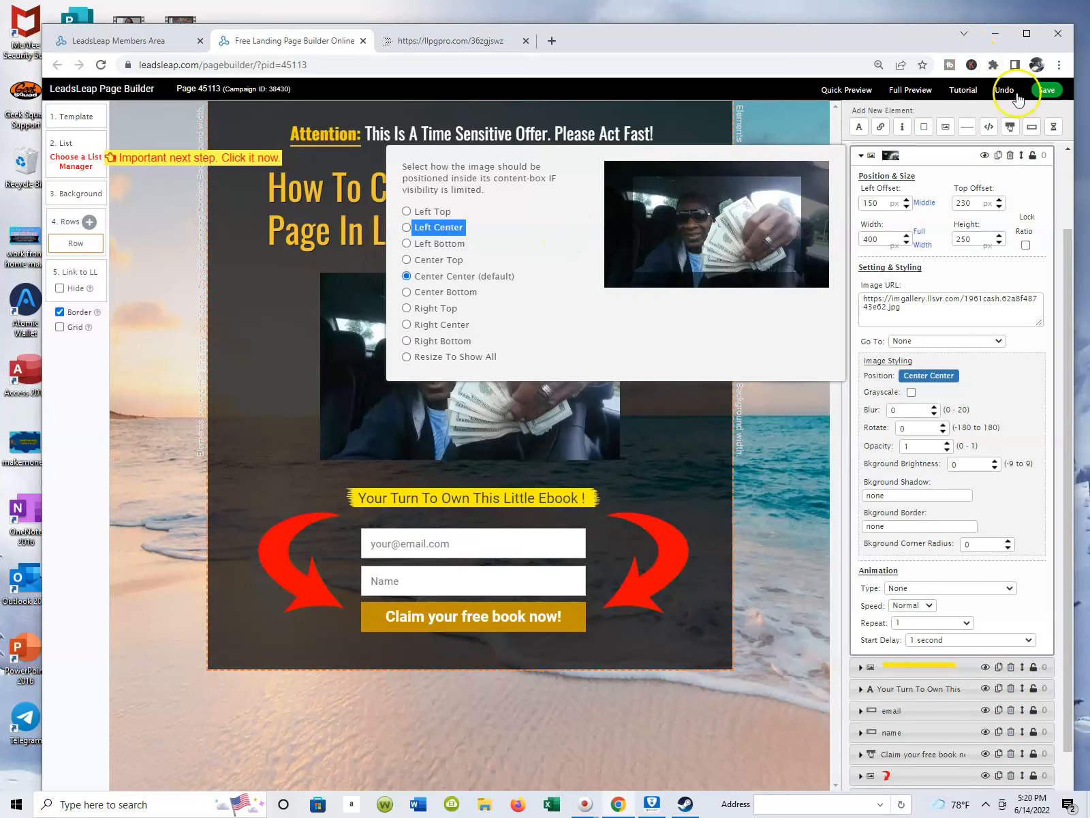
pyautogui.click(1048, 95)
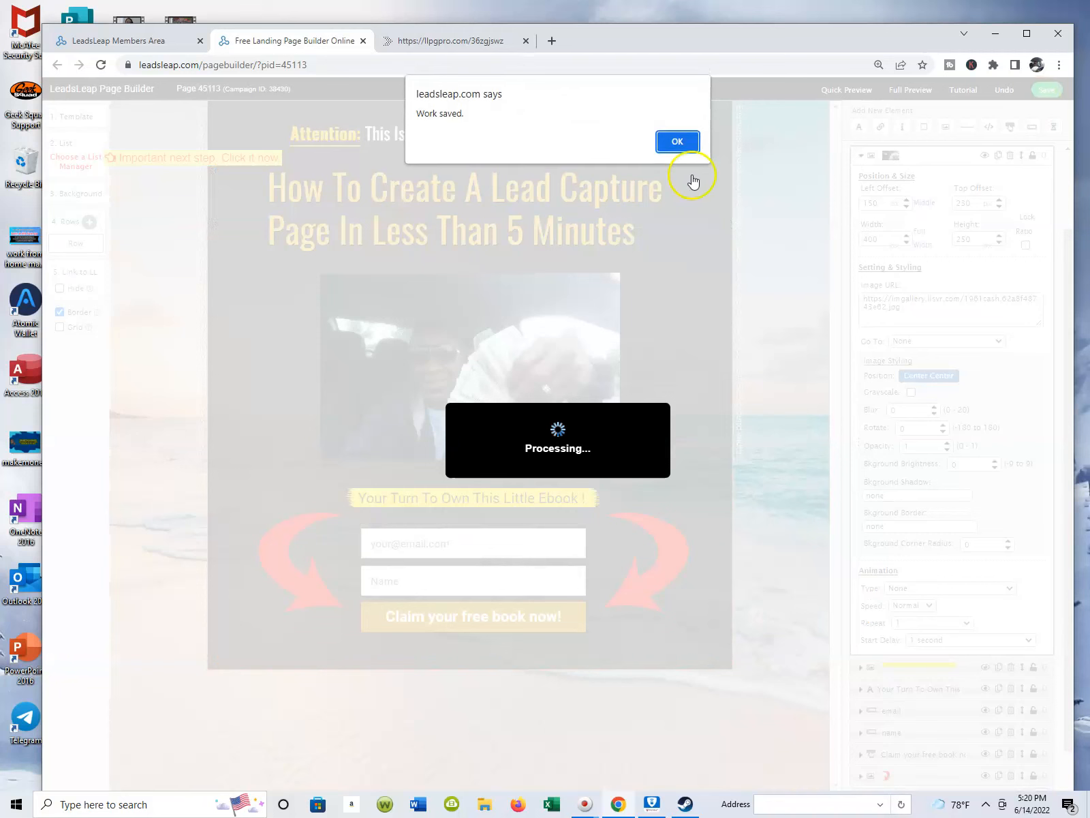
pyautogui.click(670, 143)
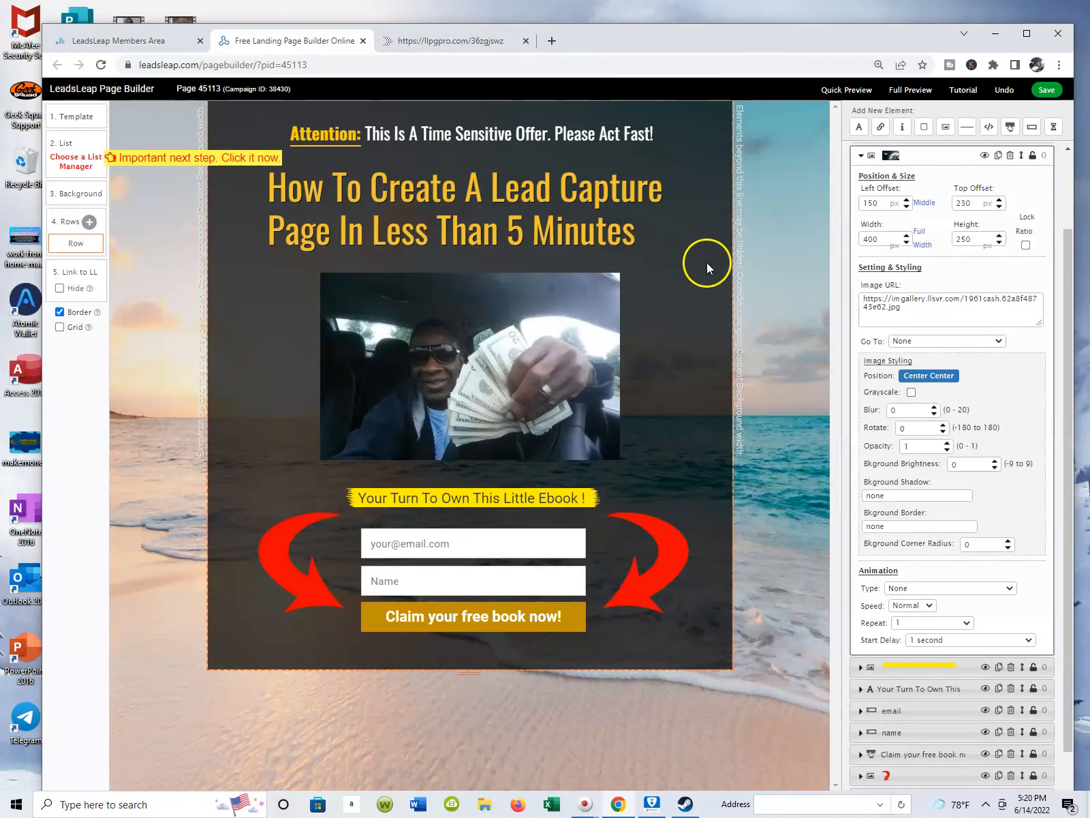
pyautogui.click(1057, 93)
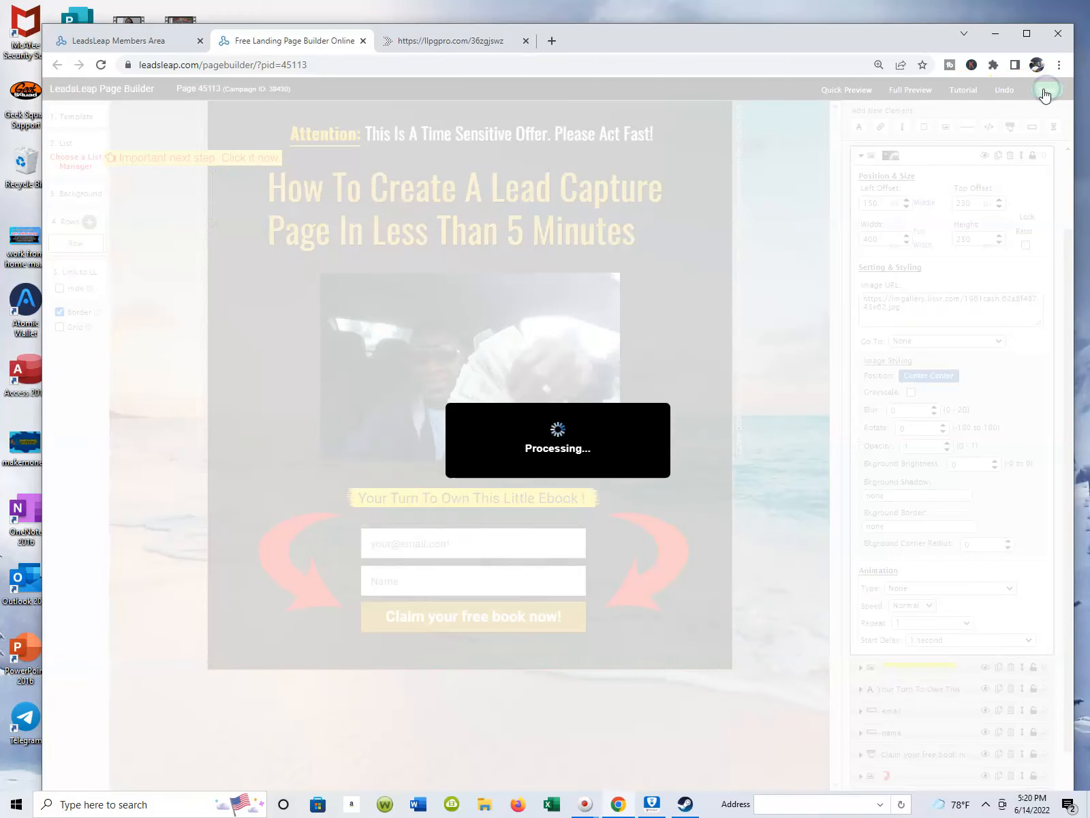
pyautogui.click(685, 144)
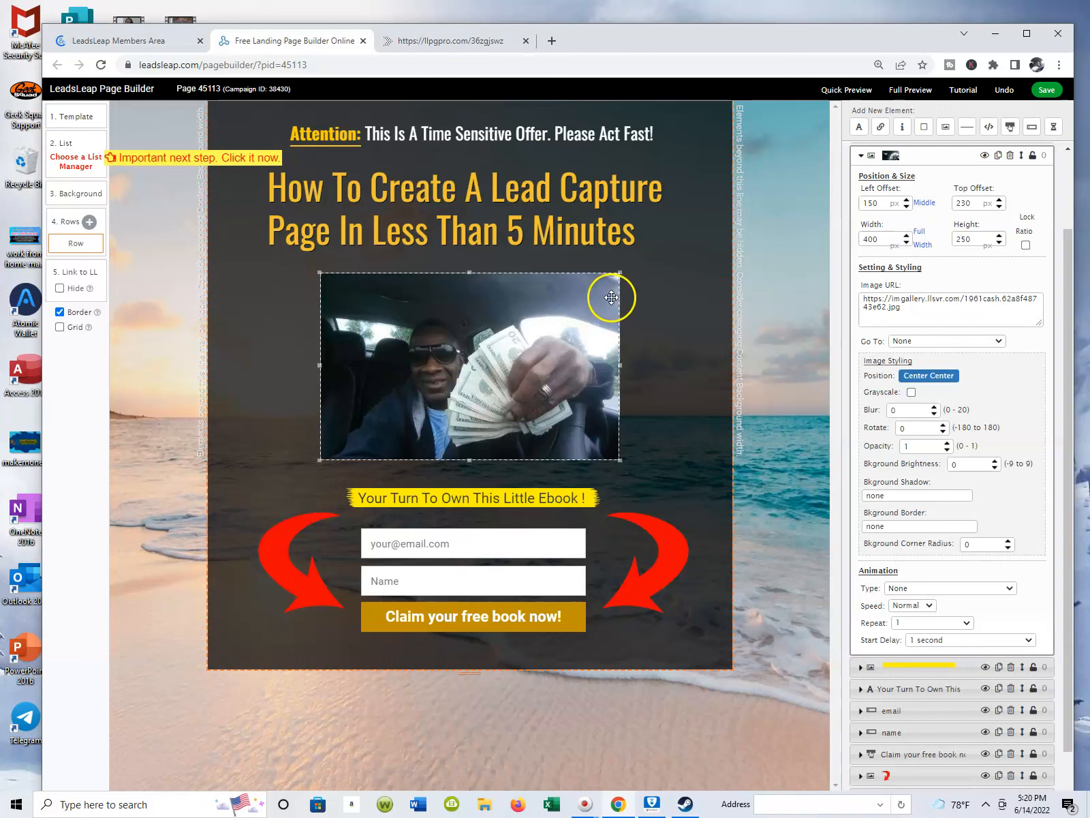
# Move the main headline to left and top offsets of about 80 px, and the photo to 154 px left and about 220 px top.
pyautogui.moveTo(672, 217); pyautogui.dragTo(718, 204)
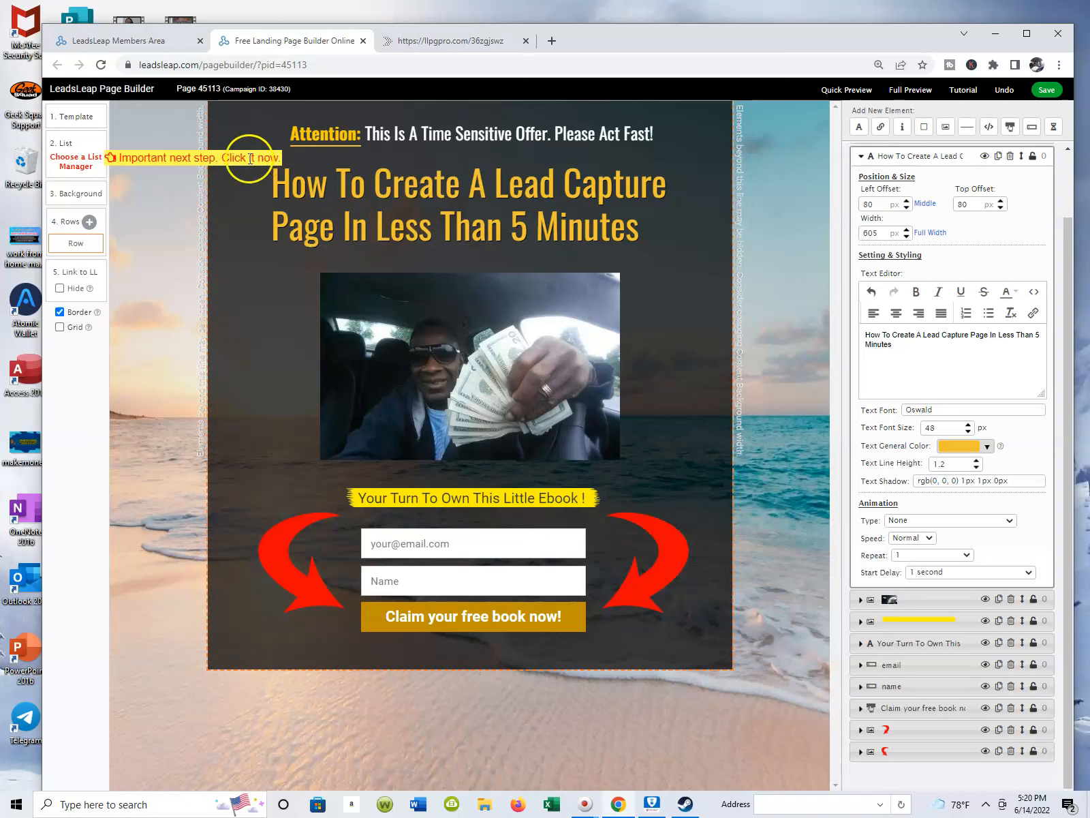
pyautogui.moveTo(482, 292); pyautogui.dragTo(490, 287)
pyautogui.click(419, 309)
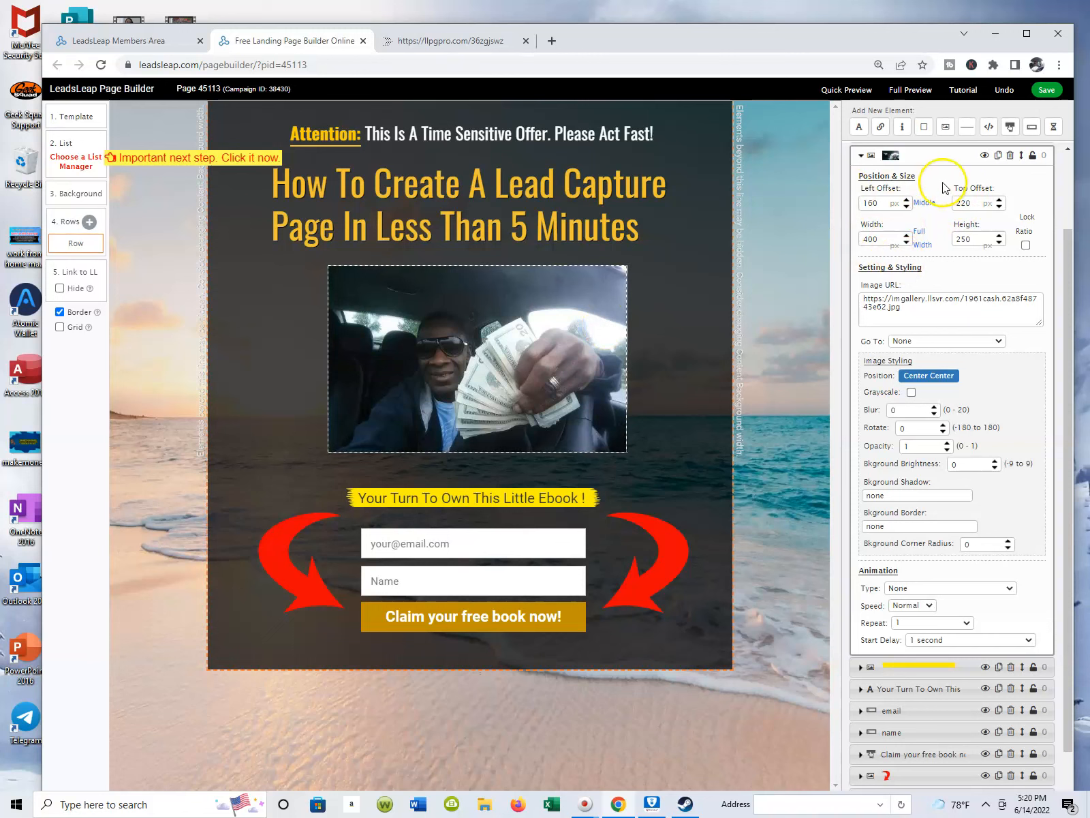
pyautogui.click(906, 206)
pyautogui.click(906, 207)
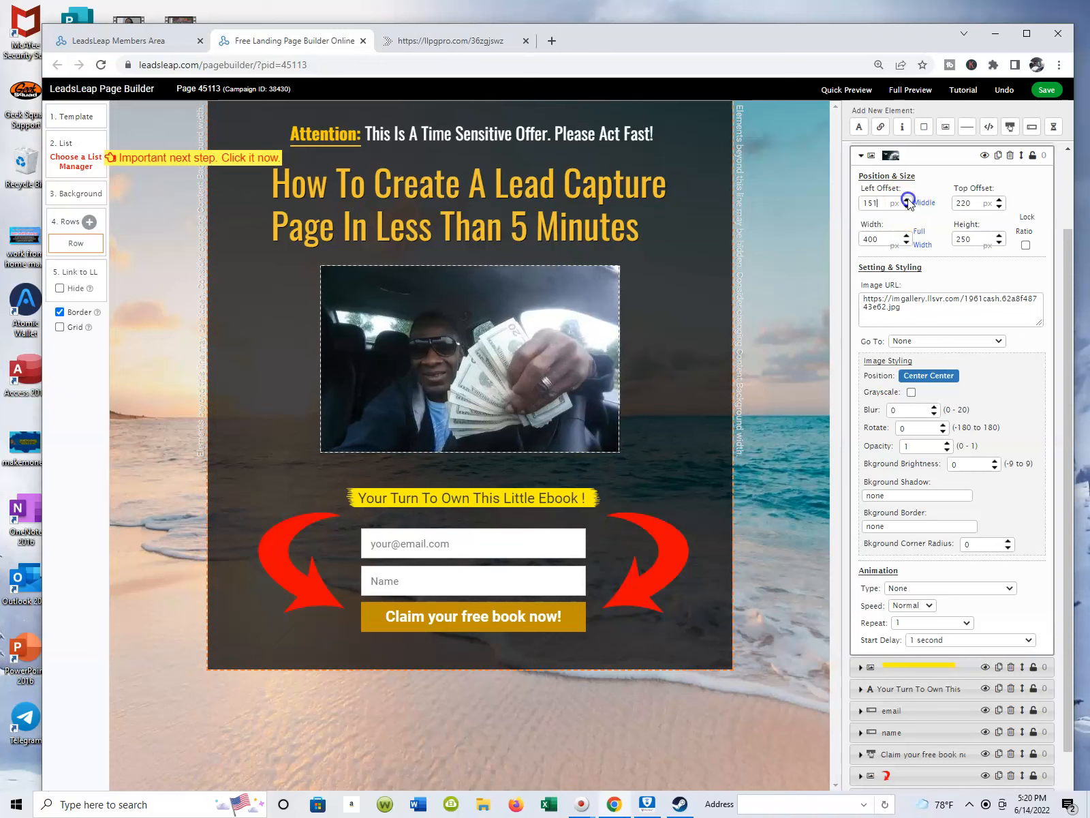
# Set the photo's width to 406 px.
pyautogui.click(905, 237)
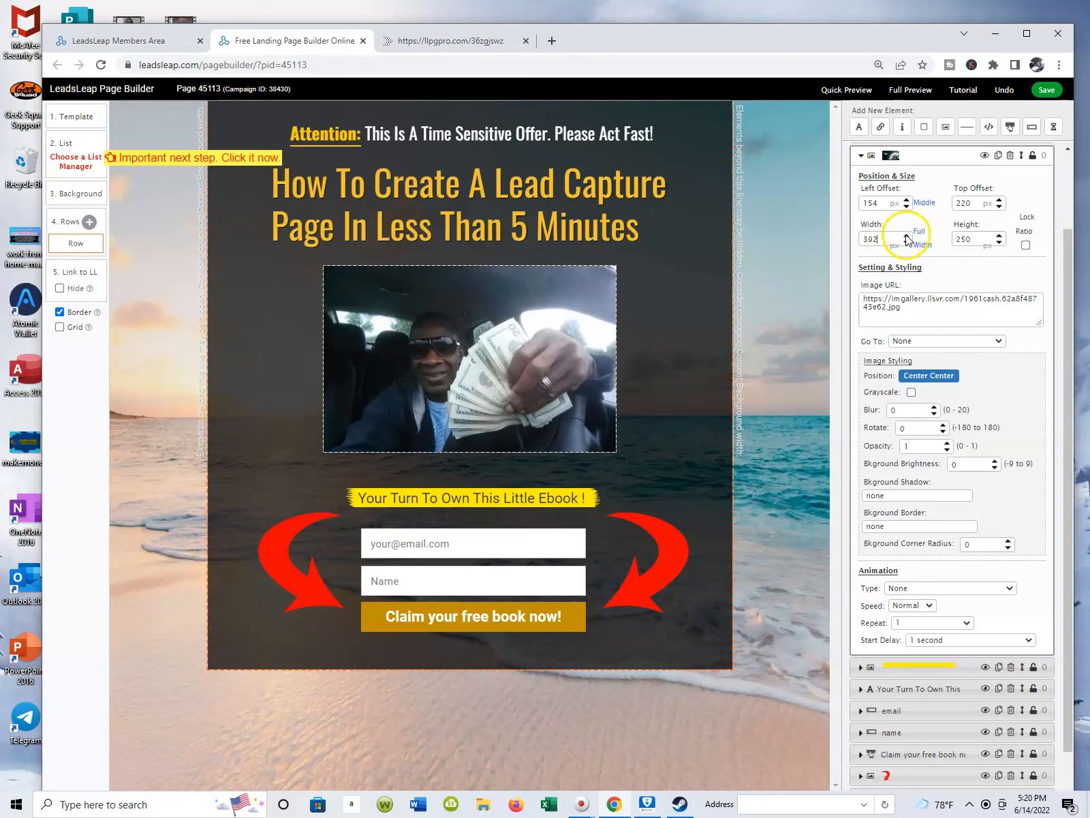
pyautogui.click(905, 236)
pyautogui.click(906, 237)
pyautogui.click(905, 236)
pyautogui.click(905, 236)
pyautogui.click(905, 237)
pyautogui.click(905, 236)
pyautogui.click(906, 237)
pyautogui.click(906, 237)
pyautogui.click(906, 236)
pyautogui.click(906, 237)
pyautogui.click(906, 237)
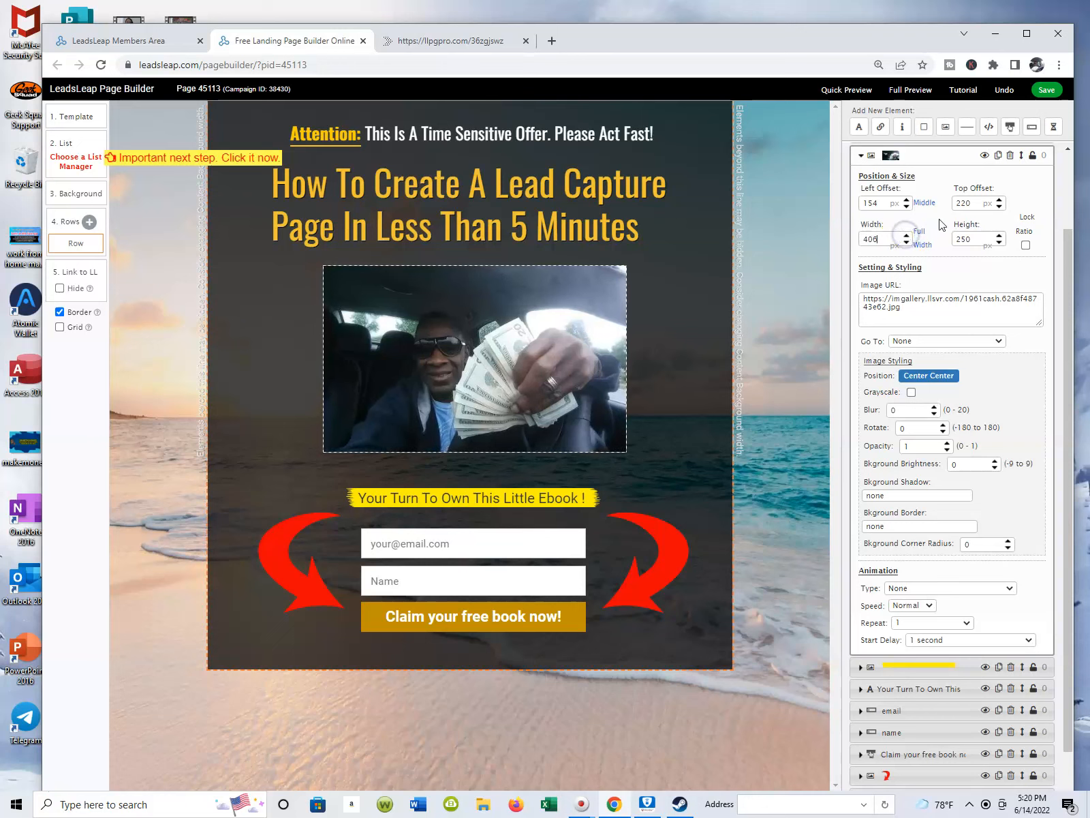
# Raise the photo closer to the headline by setting its top offset to 208 px.
pyautogui.click(999, 206)
pyautogui.click(999, 206)
pyautogui.click(999, 206)
pyautogui.click(999, 207)
pyautogui.click(999, 206)
pyautogui.click(999, 207)
pyautogui.click(999, 206)
pyautogui.click(999, 207)
pyautogui.click(999, 207)
pyautogui.click(999, 207)
pyautogui.click(999, 206)
pyautogui.click(999, 207)
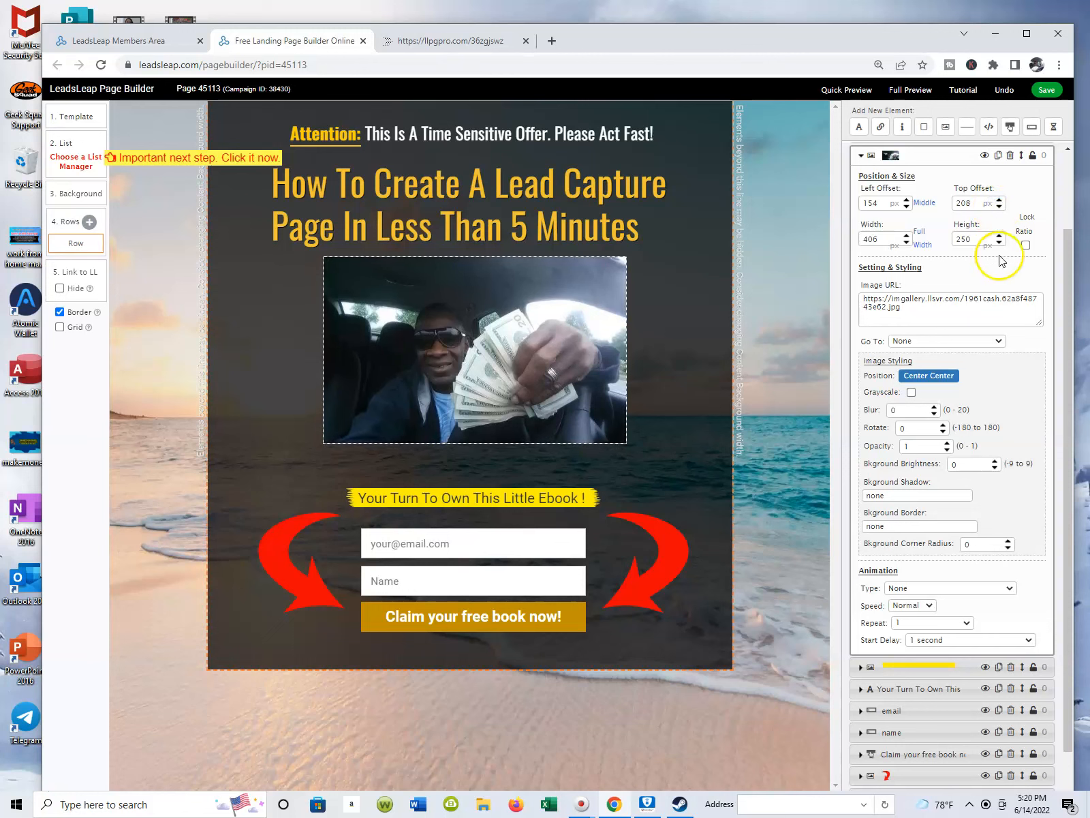
# Set the photo's height to 259 px.
pyautogui.click(1000, 243)
pyautogui.click(1000, 242)
pyautogui.click(999, 243)
pyautogui.click(1000, 243)
pyautogui.click(1000, 242)
pyautogui.click(1000, 243)
pyautogui.click(999, 236)
pyautogui.click(999, 236)
pyautogui.click(999, 236)
pyautogui.click(999, 236)
pyautogui.click(999, 236)
pyautogui.click(999, 236)
pyautogui.click(999, 236)
pyautogui.click(999, 235)
pyautogui.click(999, 236)
pyautogui.click(999, 236)
pyautogui.click(999, 235)
pyautogui.click(999, 236)
pyautogui.click(999, 235)
pyautogui.click(999, 236)
pyautogui.click(999, 236)
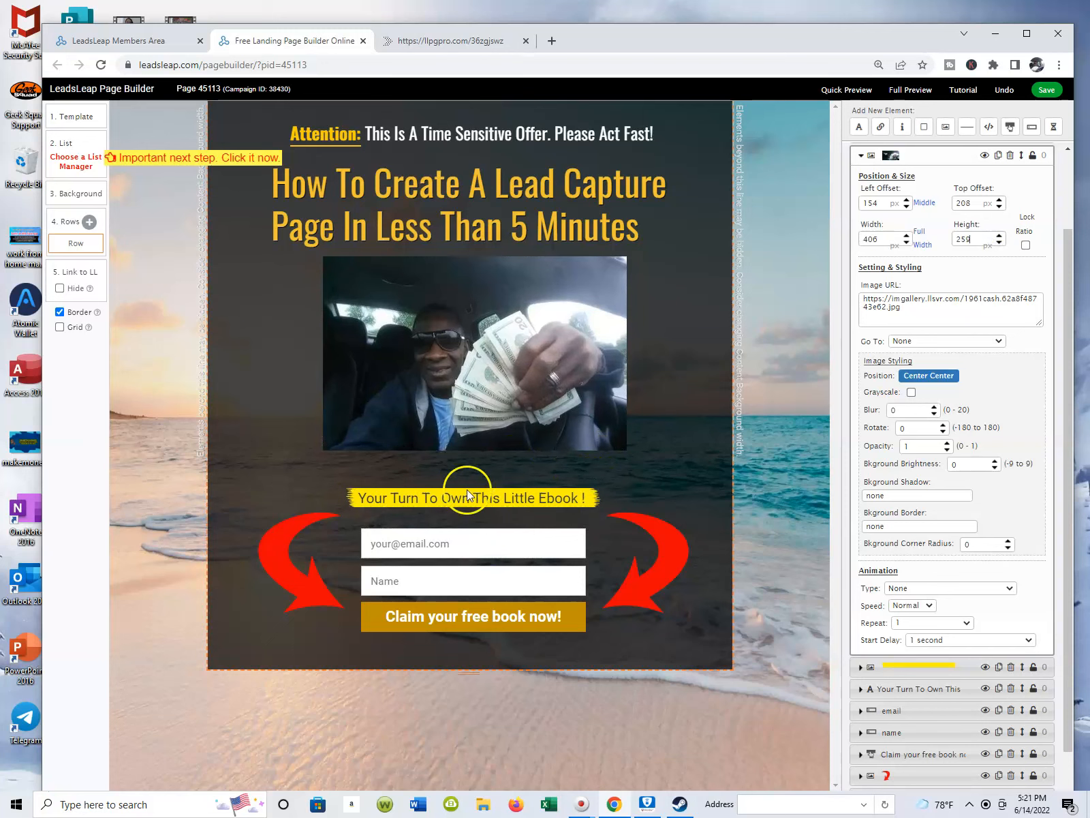
# Delete the yellow brush image behind the "Your Turn To Own This Little Ebook !" text and save the page.
pyautogui.click(490, 493)
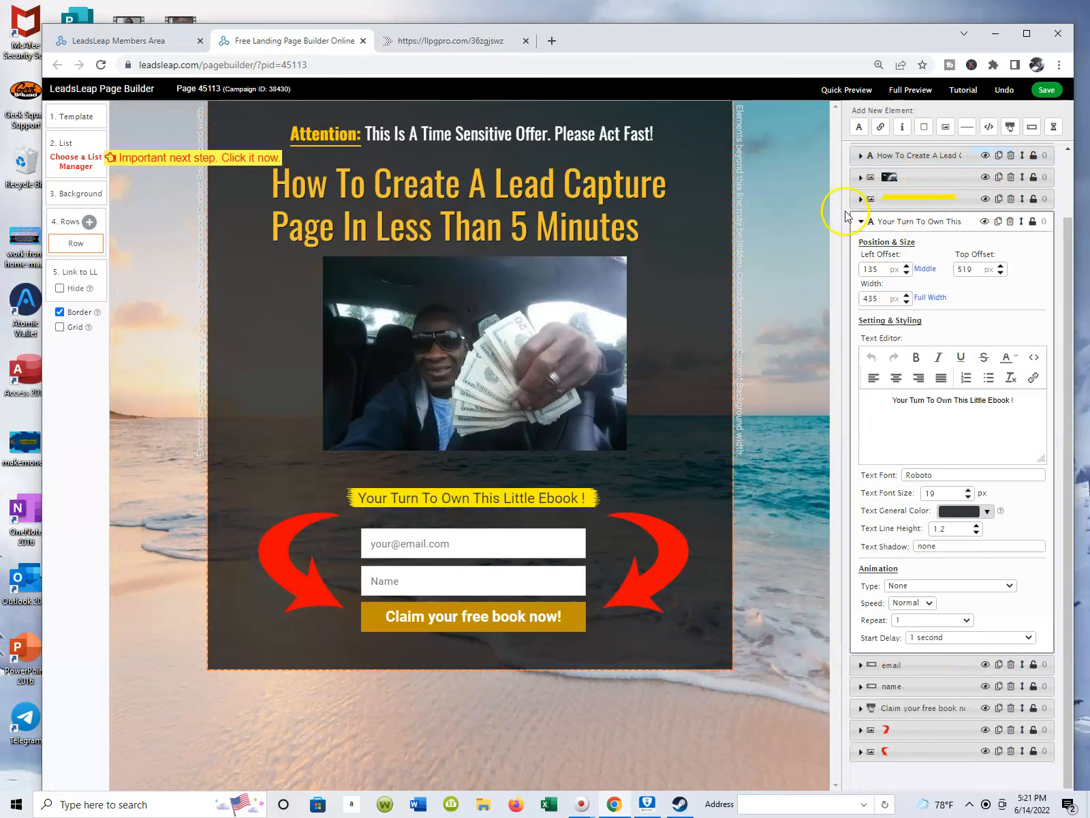
pyautogui.click(1011, 198)
pyautogui.click(1047, 92)
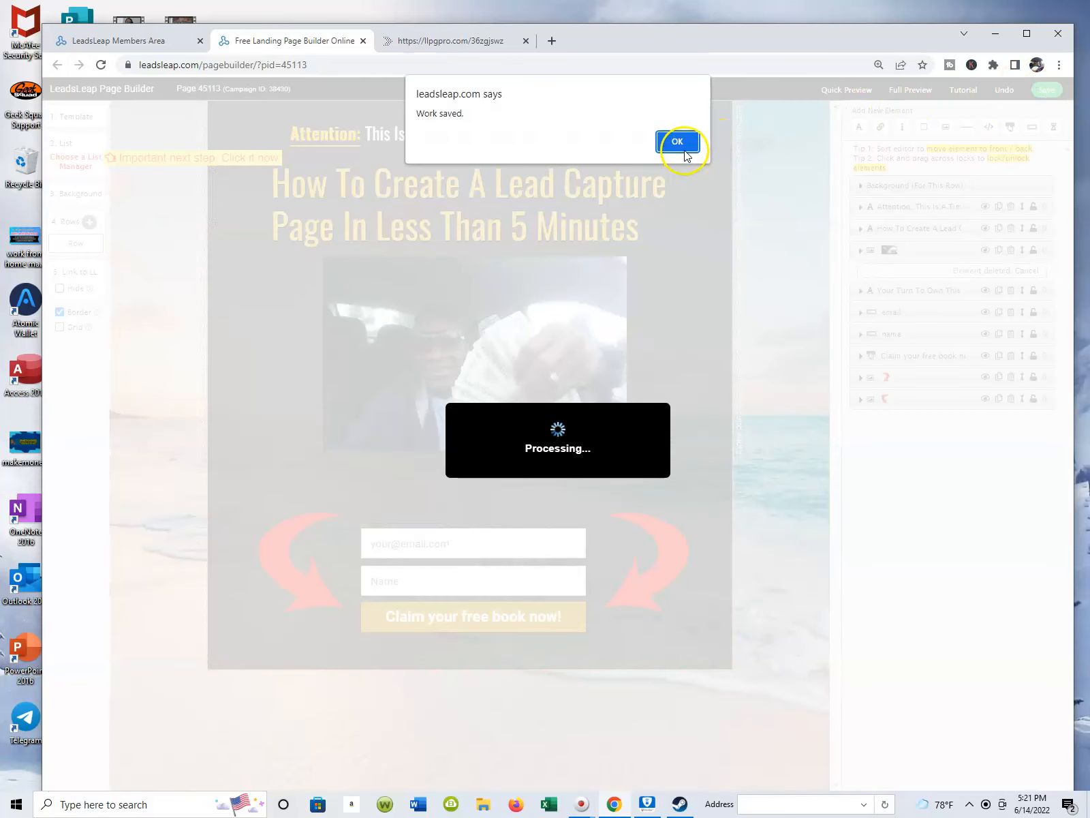
pyautogui.click(677, 142)
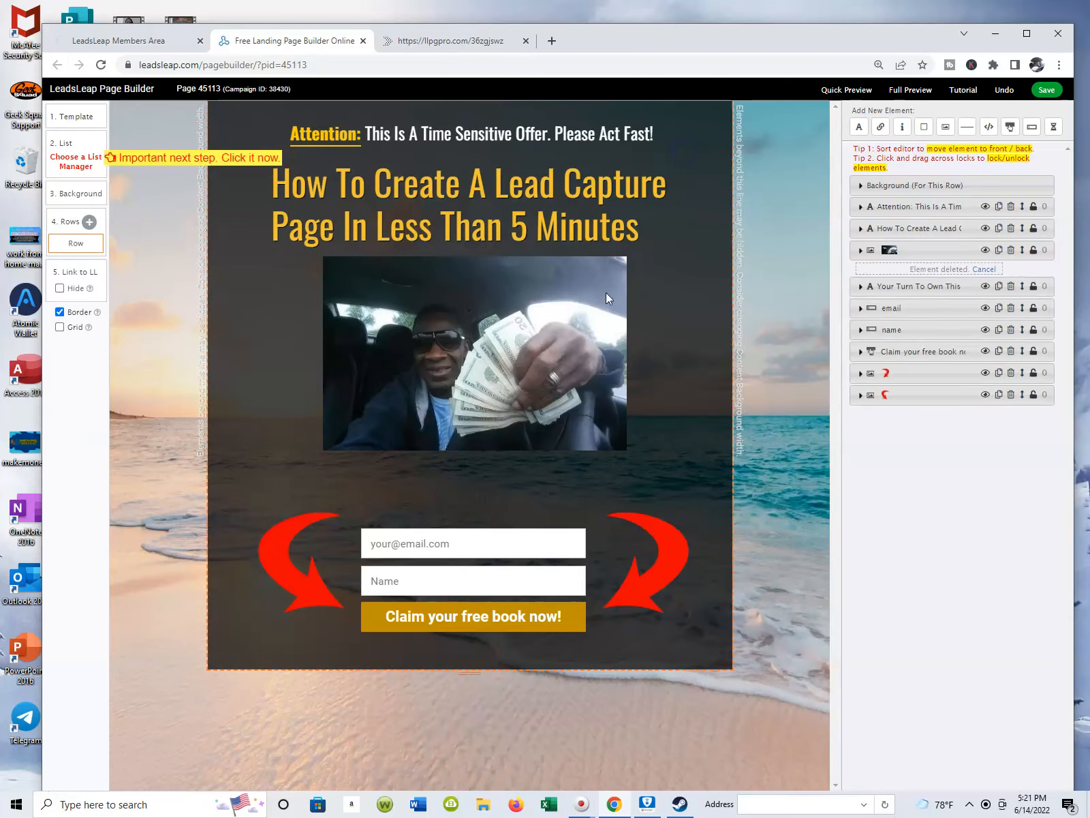
# Move the "Your Turn To Own This Little Ebook !" text to a left offset of about 155 px and top offset of about 499 px.
pyautogui.click(522, 496)
pyautogui.moveTo(522, 497)
pyautogui.mouseDown()
pyautogui.moveTo(536, 496)
pyautogui.moveTo(536, 482)
pyautogui.mouseUp()
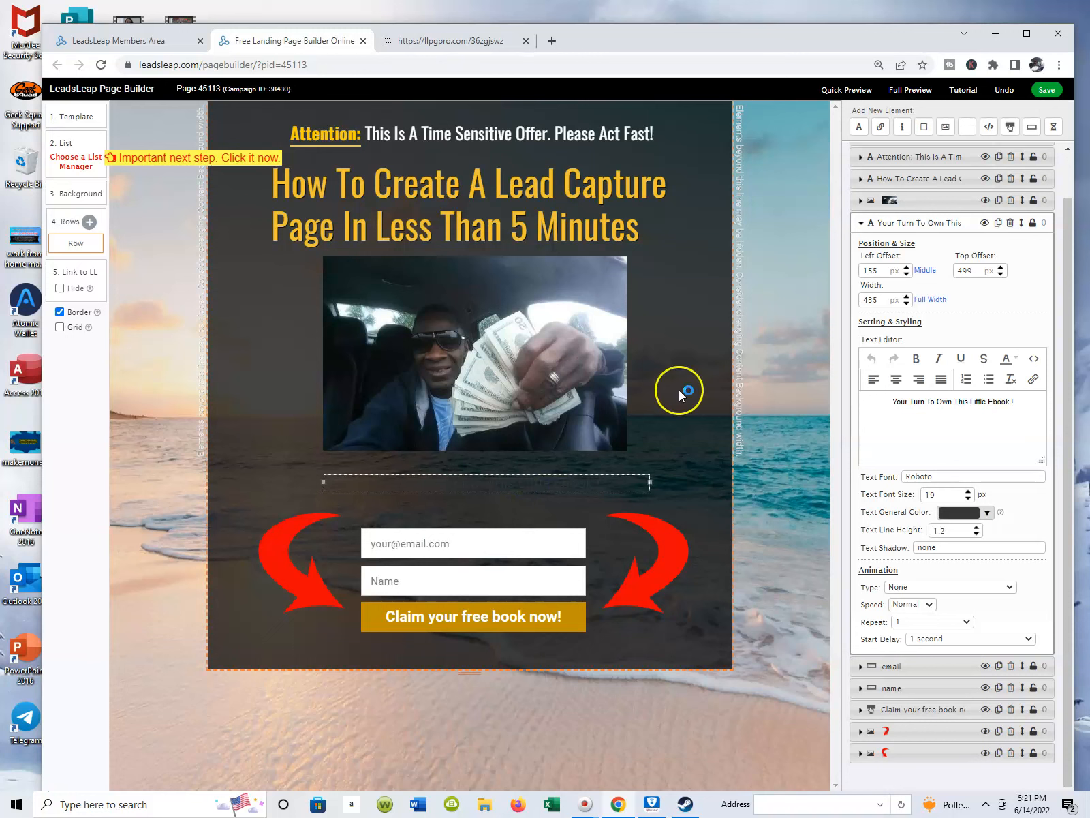
pyautogui.click(502, 475)
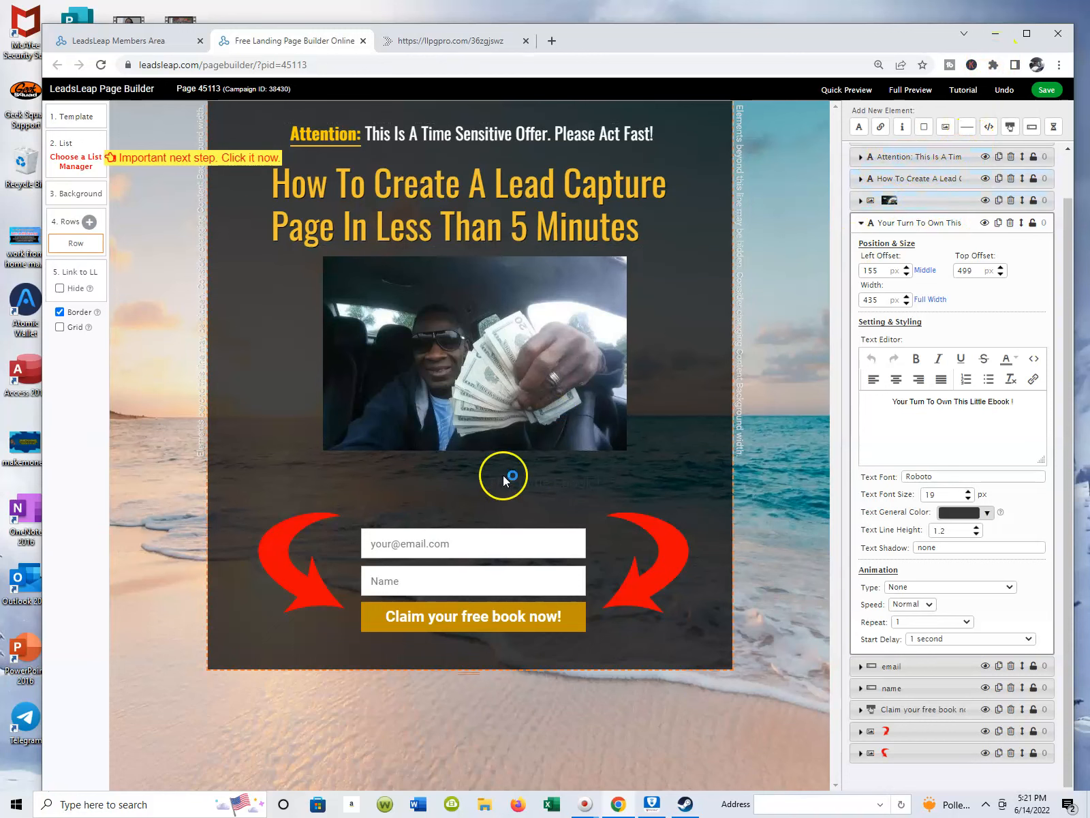
pyautogui.click(939, 404)
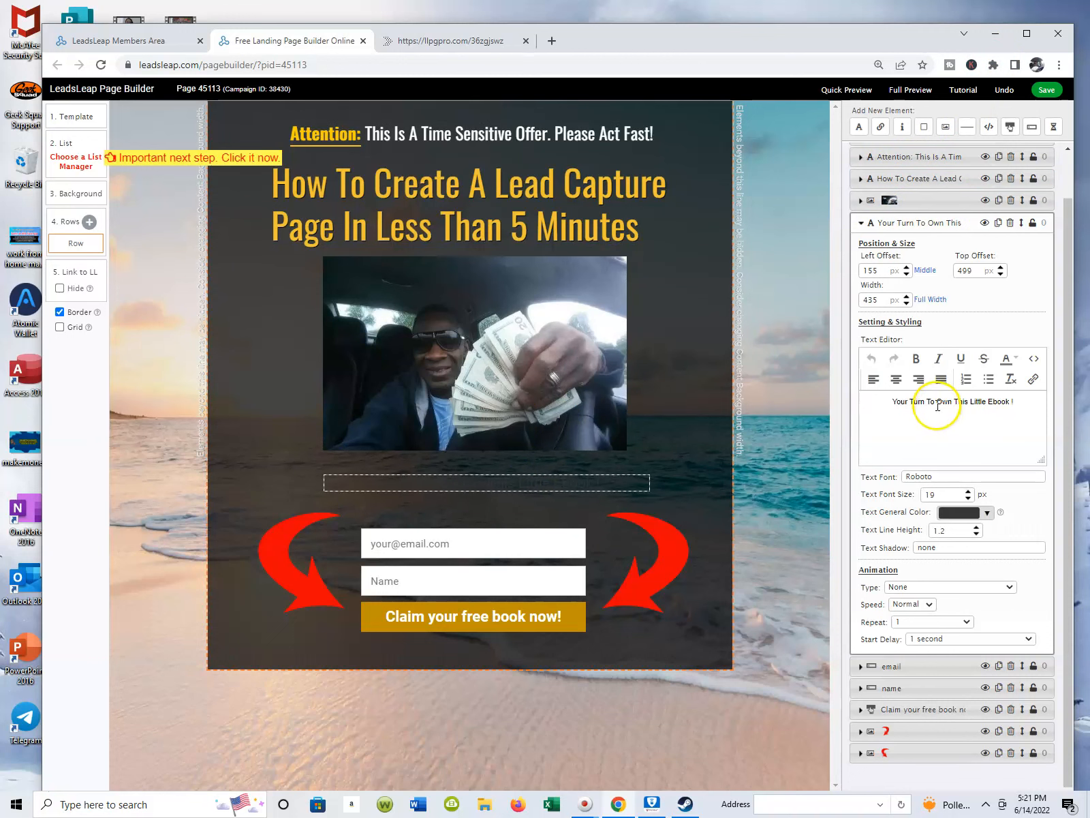
# Delete the "Claim your free book now!" button below the name field and save the page.
pyautogui.click(580, 633)
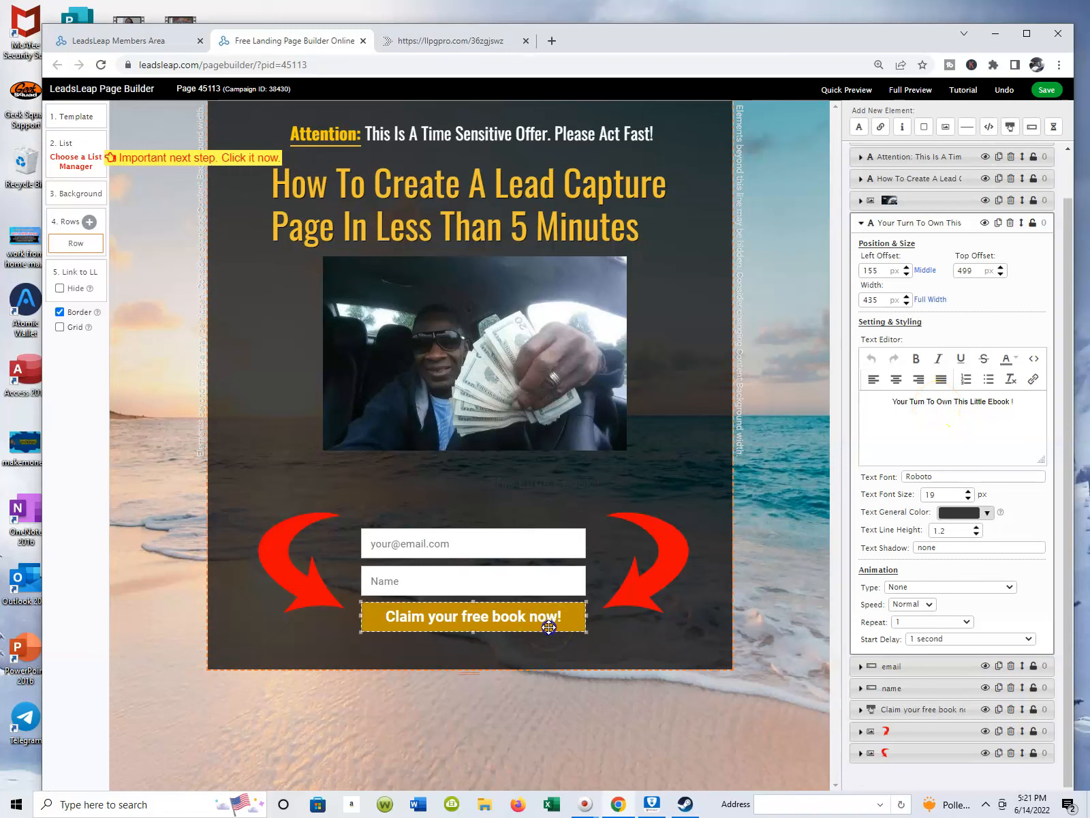
pyautogui.click(549, 627)
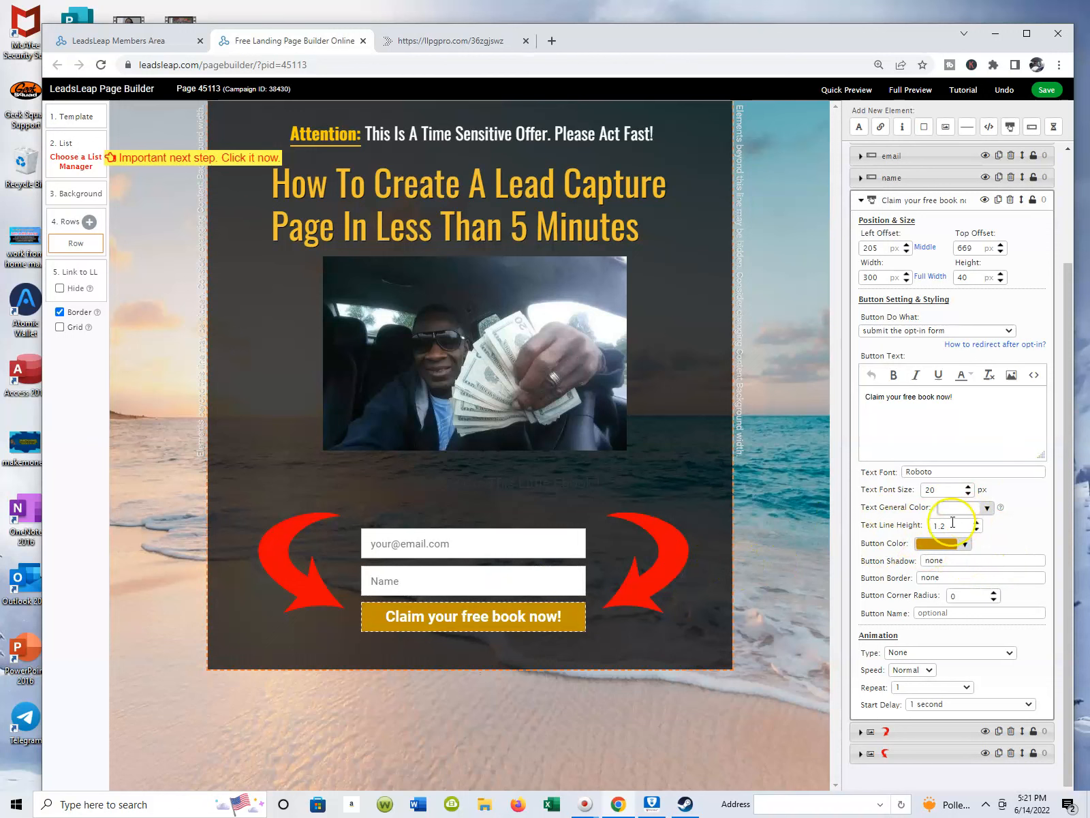
pyautogui.click(1012, 200)
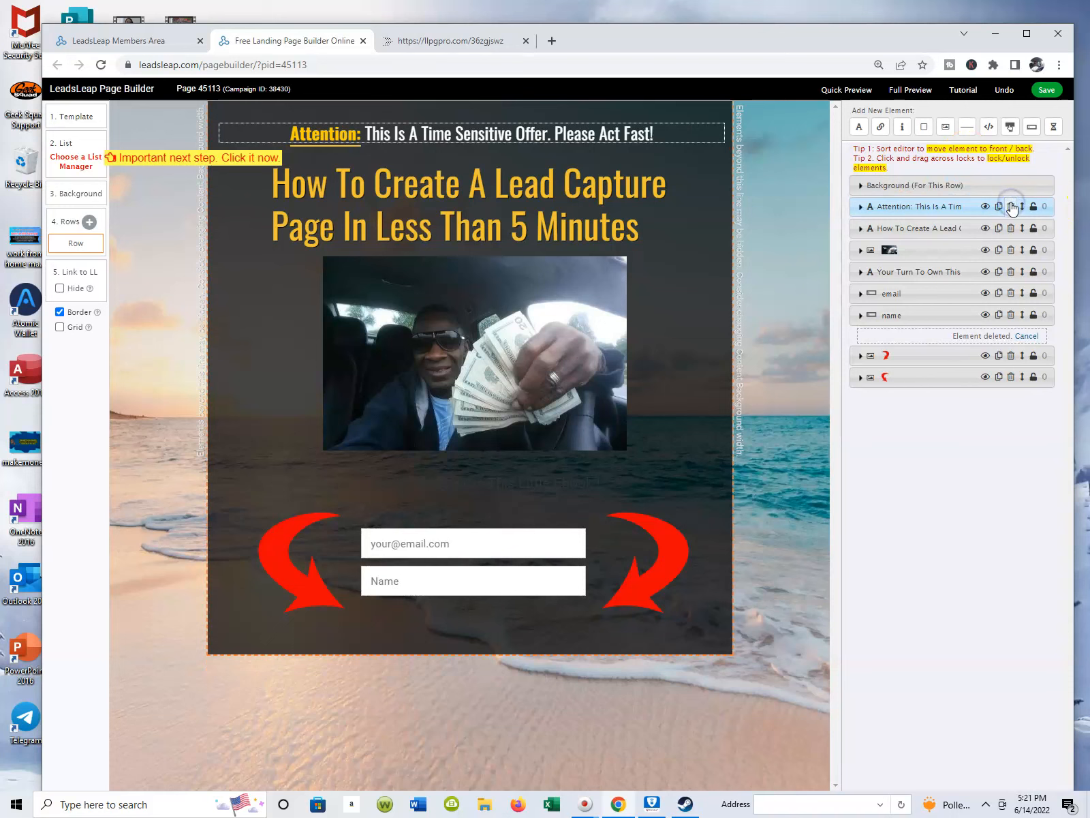
pyautogui.click(1044, 92)
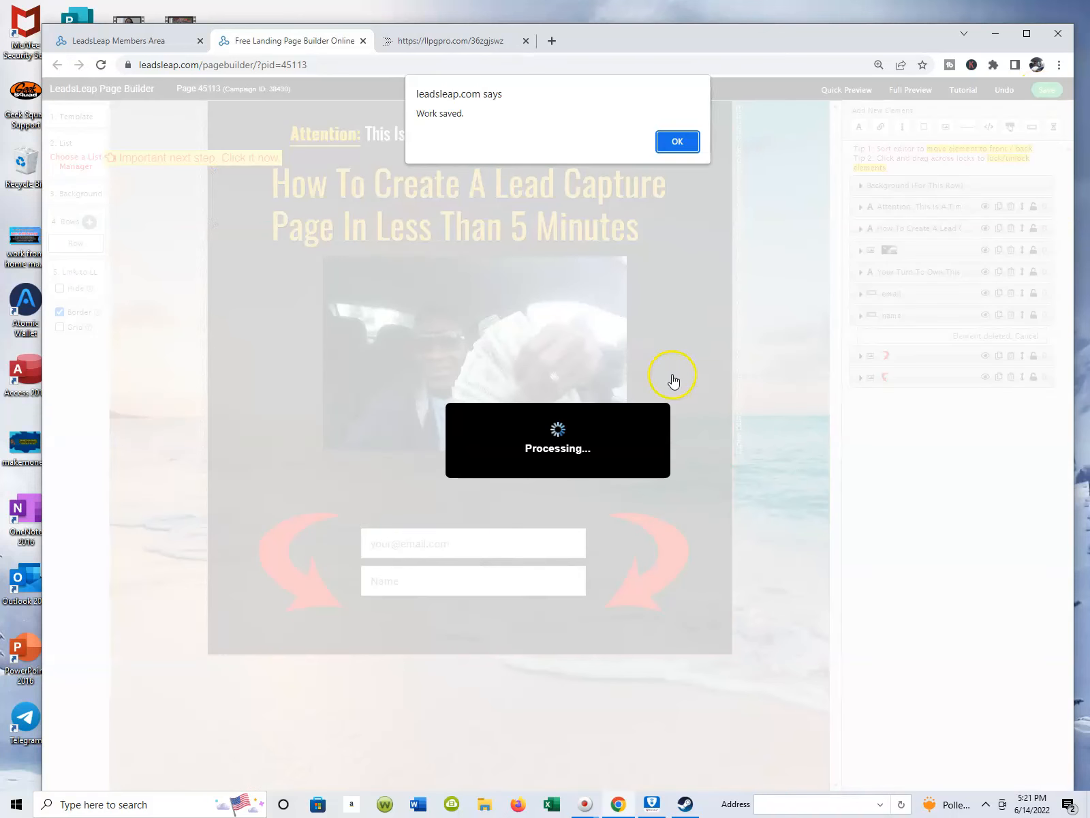
pyautogui.click(677, 142)
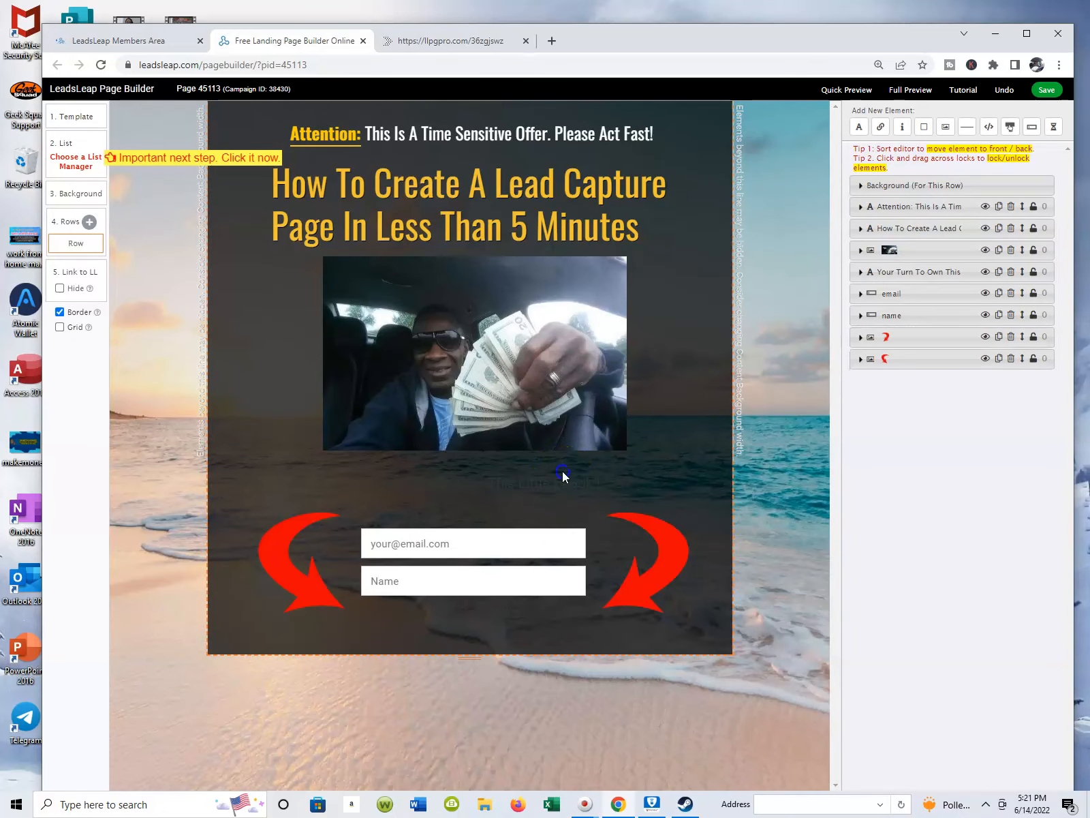
pyautogui.click(662, 462)
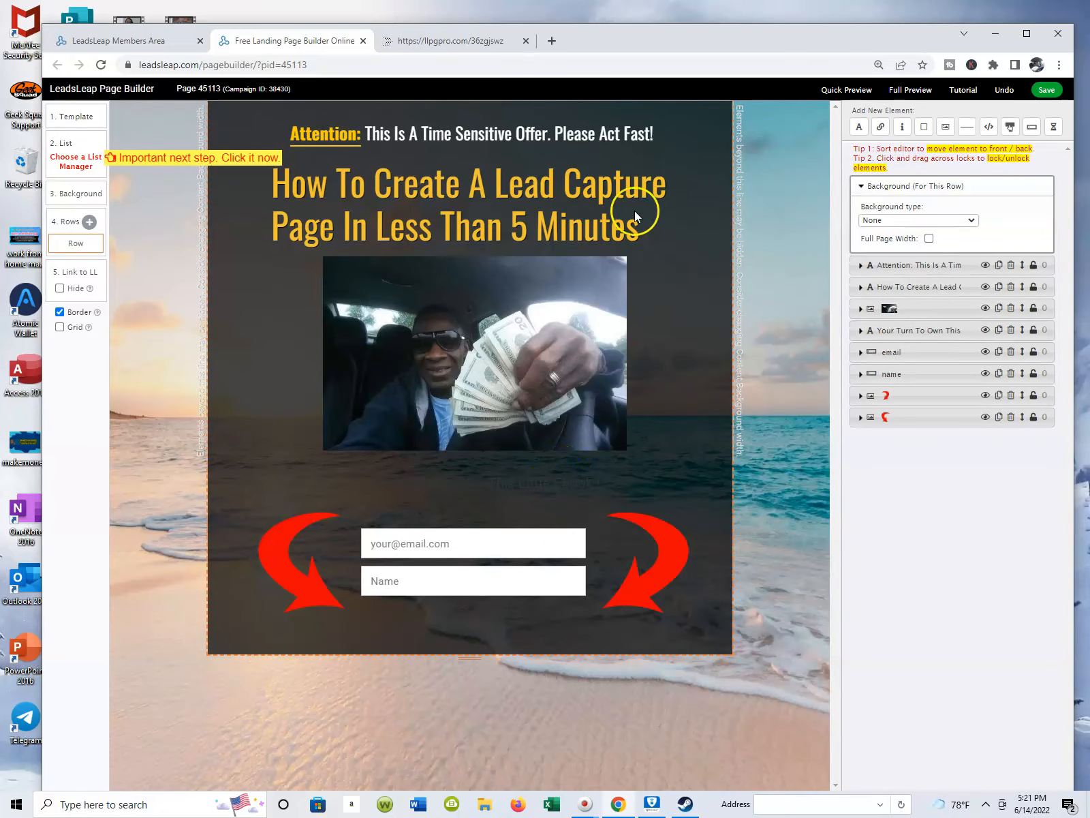
pyautogui.click(1046, 90)
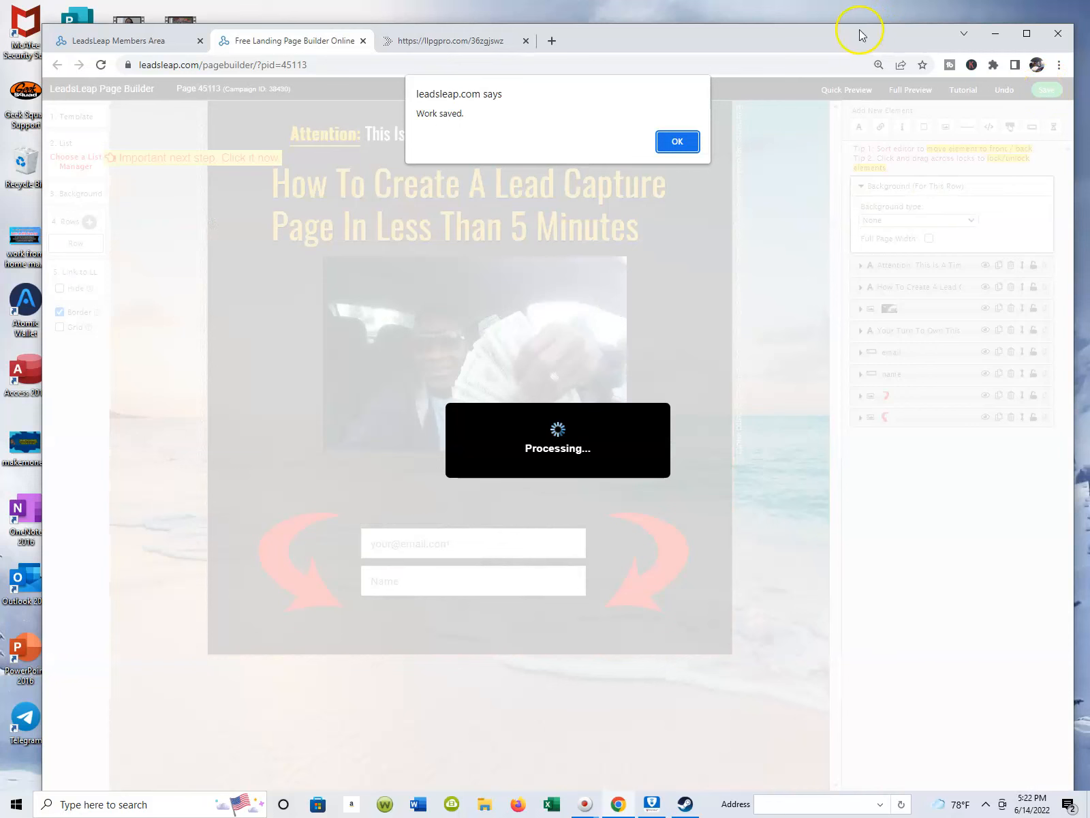
pyautogui.click(672, 146)
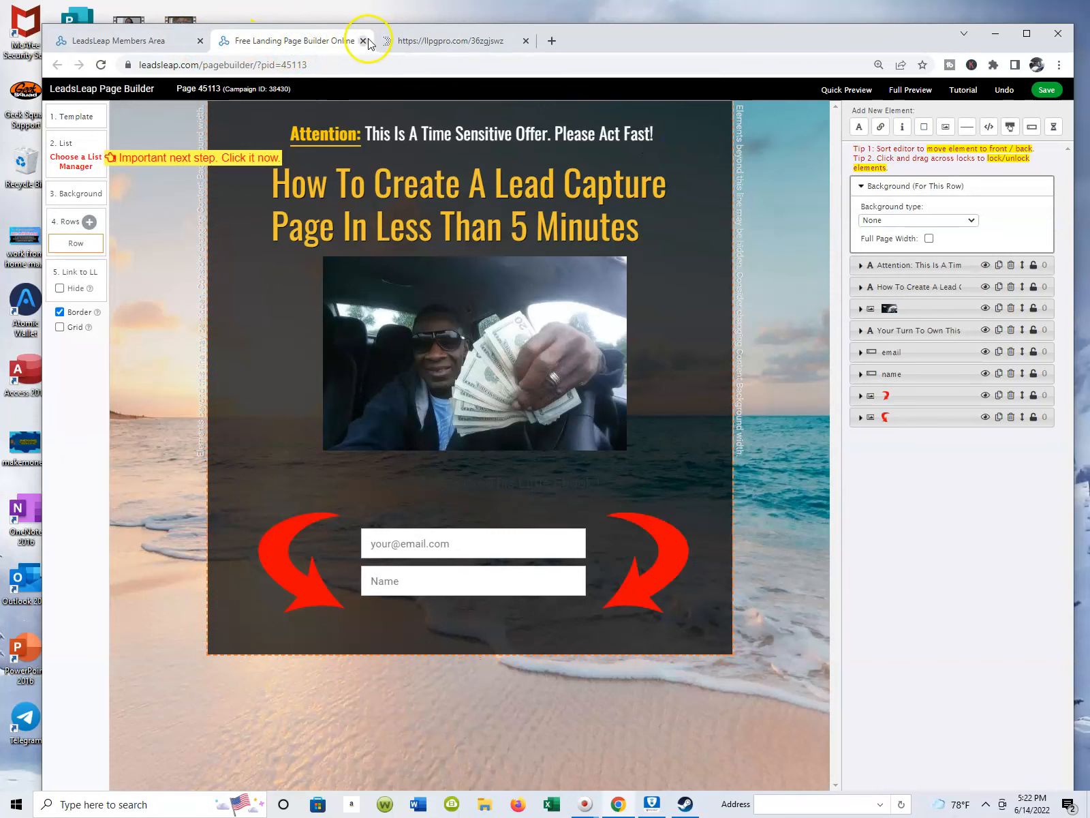
# Go back to the Page Manager and open the test campaign's premium llpgpro.com link to view its public page.
pyautogui.click(422, 42)
pyautogui.click(315, 41)
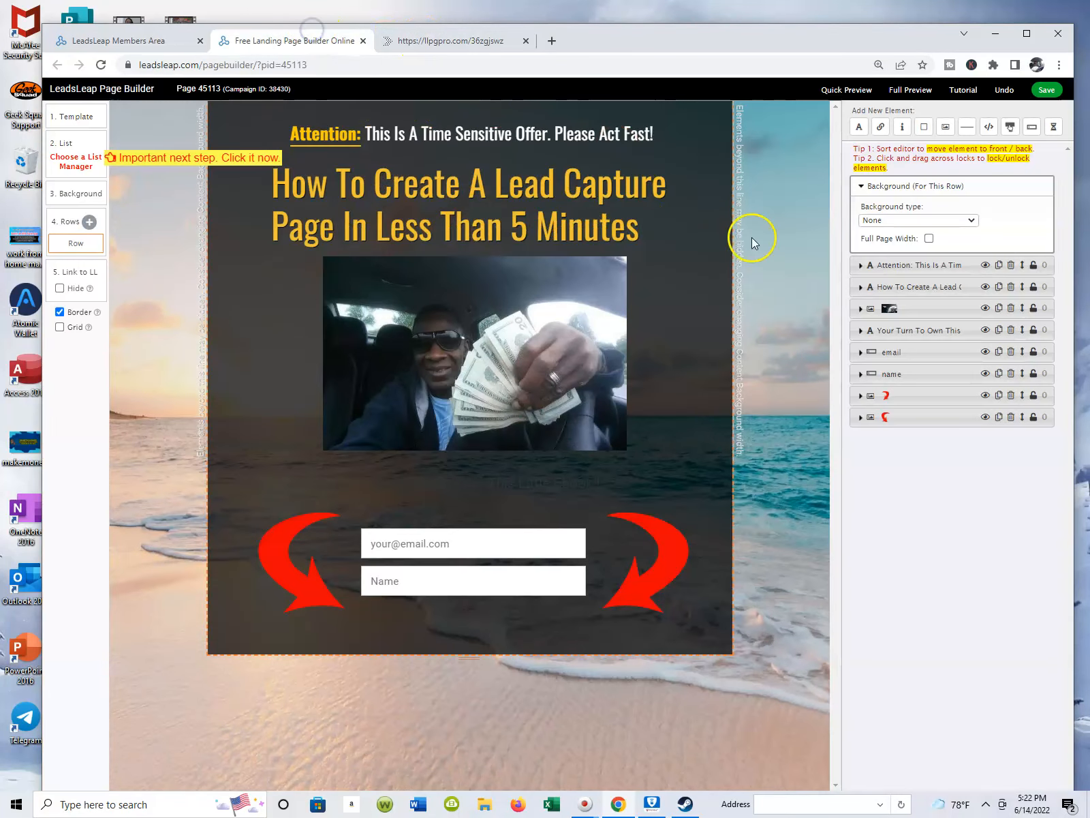
pyautogui.click(149, 41)
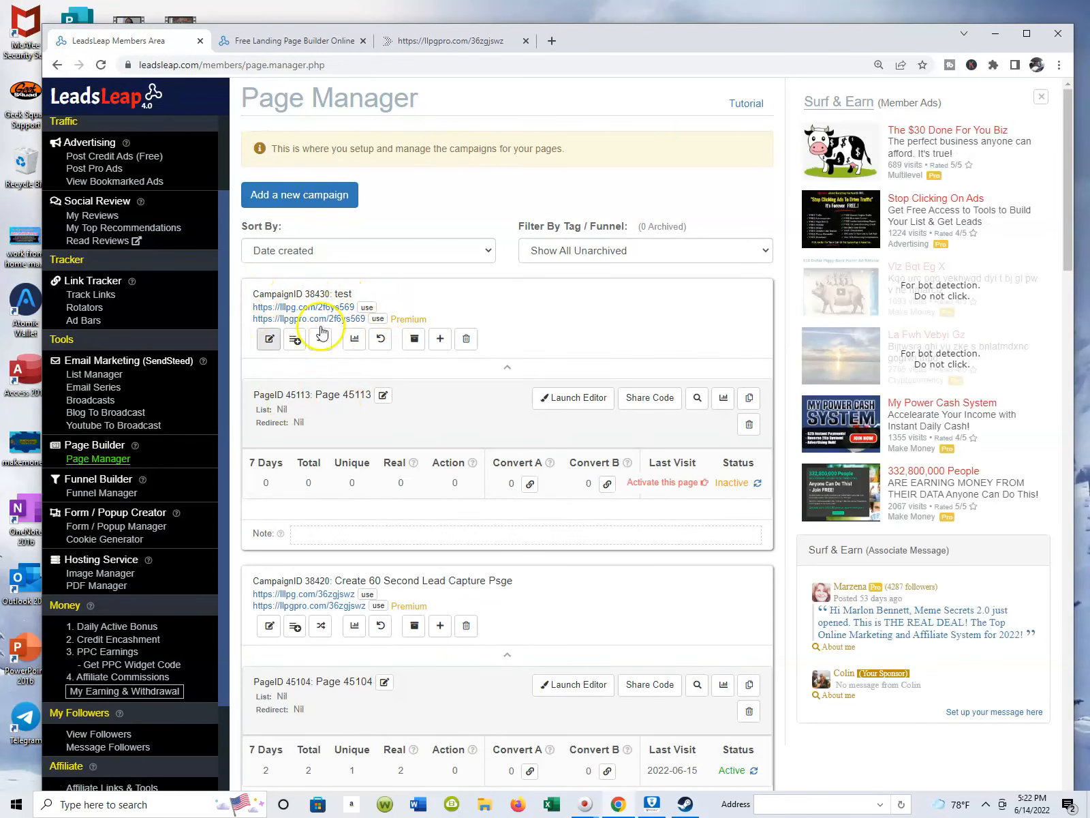
pyautogui.click(325, 319)
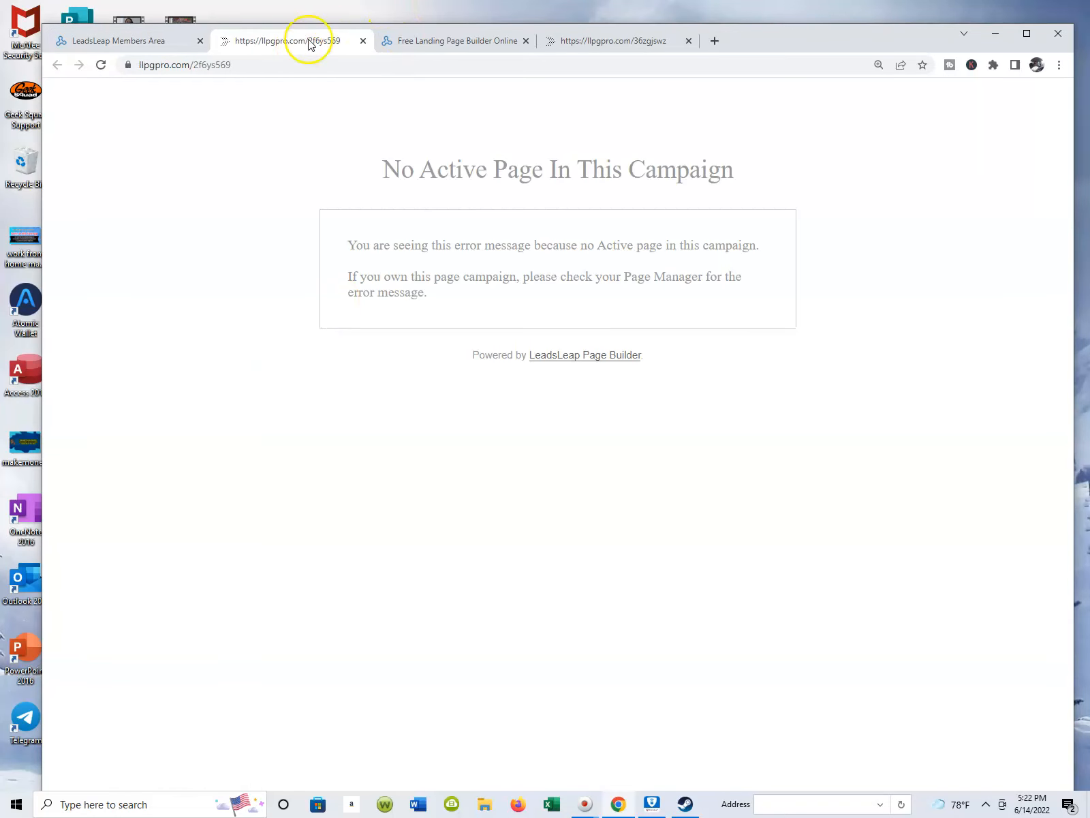
# Return to the Page Manager and launch the editor for the test campaign's page again.
pyautogui.click(147, 36)
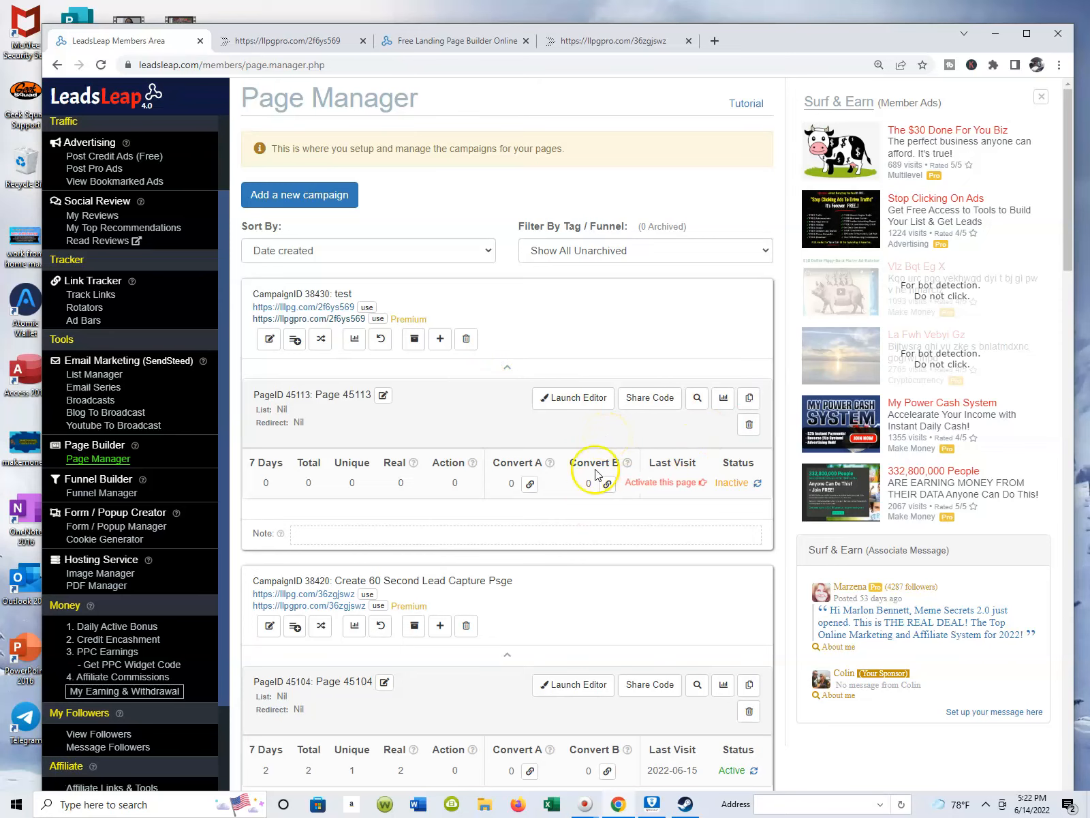
pyautogui.click(589, 402)
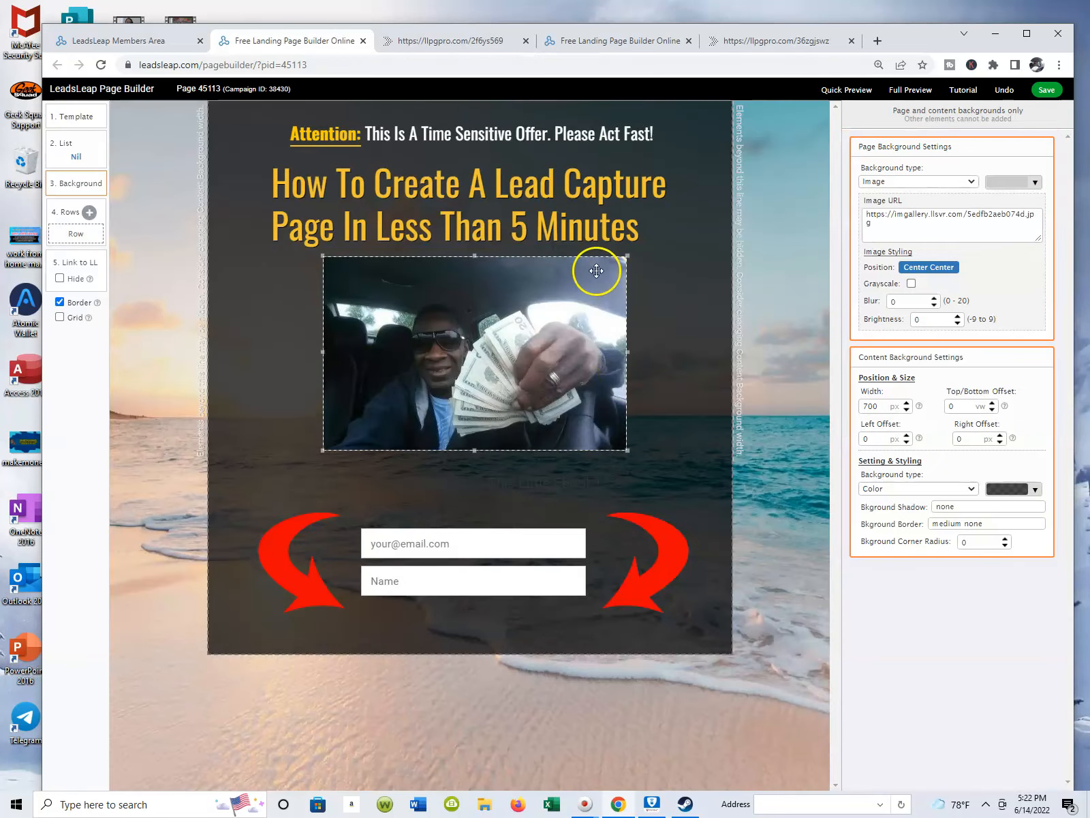
# Activate the test campaign's page in the Page Manager and open the campaign's premium llpgpro.com link to view the public page.
pyautogui.click(146, 40)
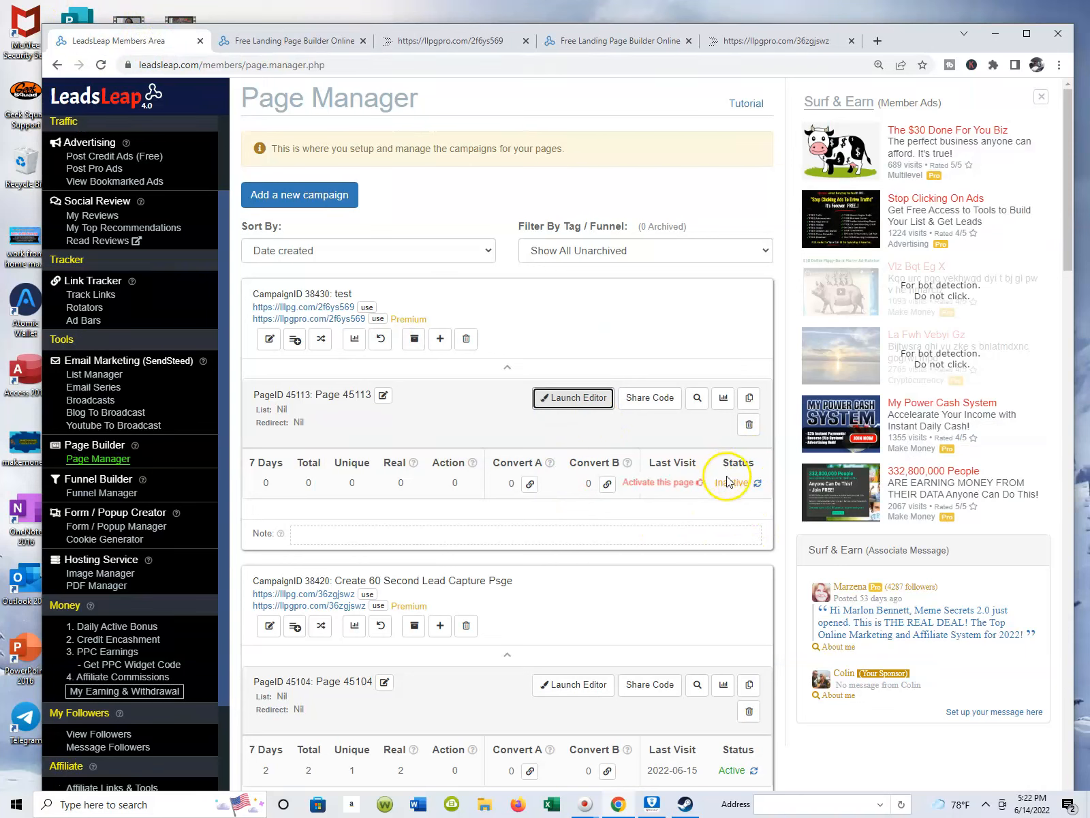
pyautogui.click(757, 483)
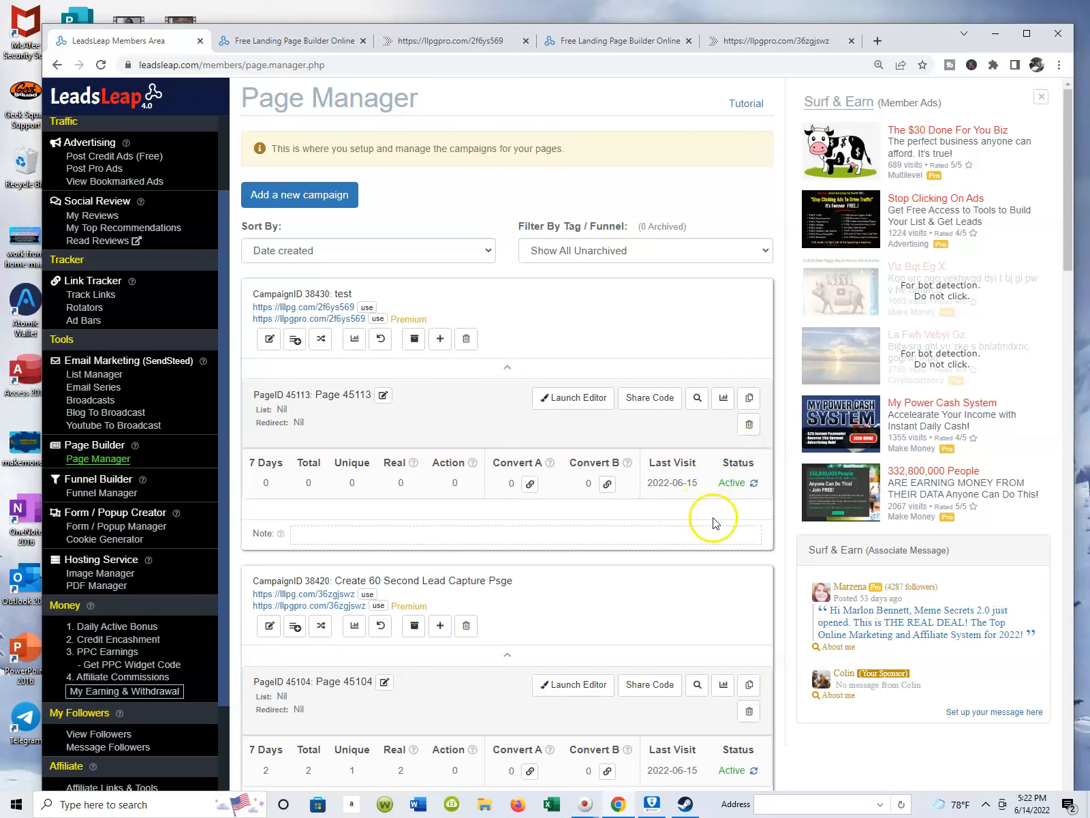
pyautogui.click(756, 483)
pyautogui.scroll(-4, 395, 456)
pyautogui.scroll(4, 395, 456)
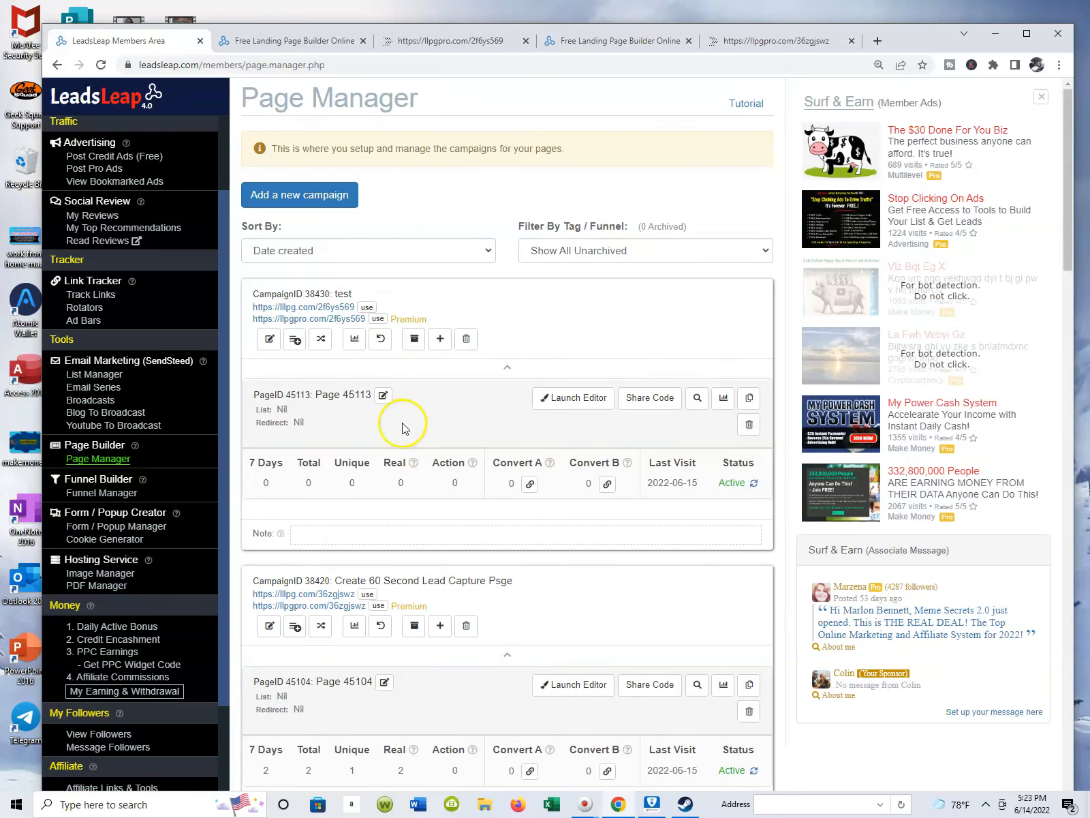
pyautogui.click(316, 319)
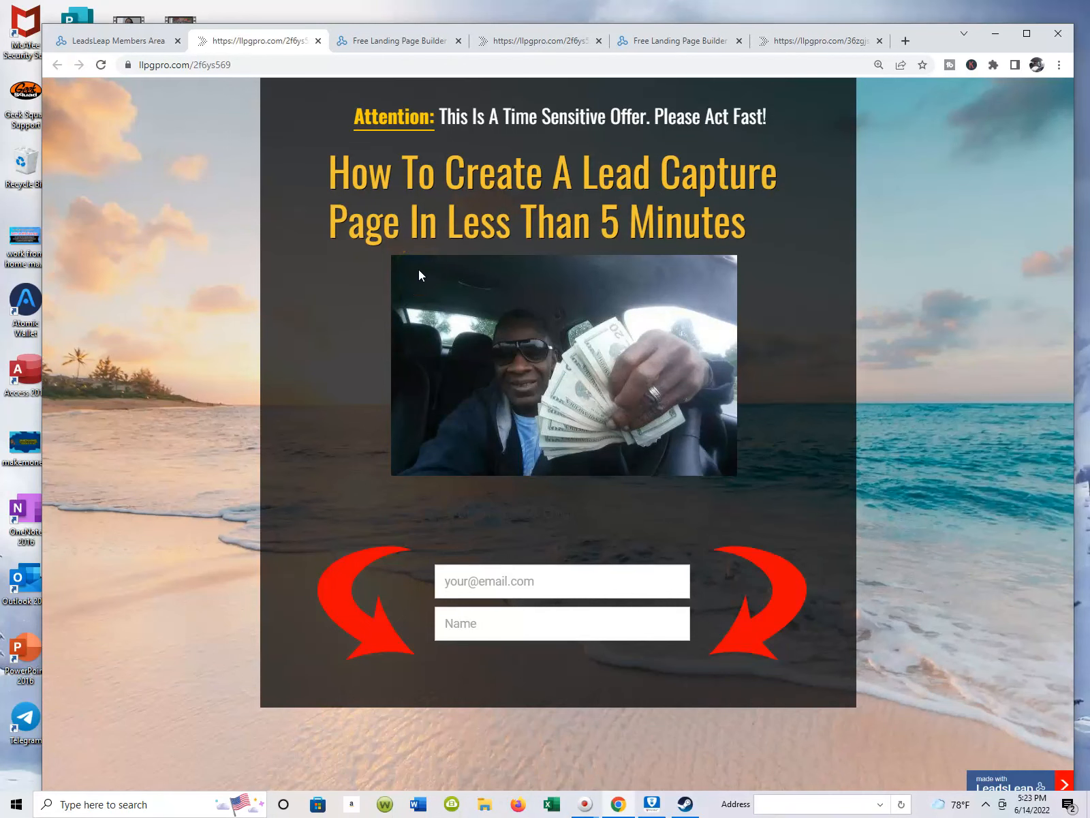
# Go back to the Page Manager and reopen the test campaign's page in the page editor.
pyautogui.click(140, 41)
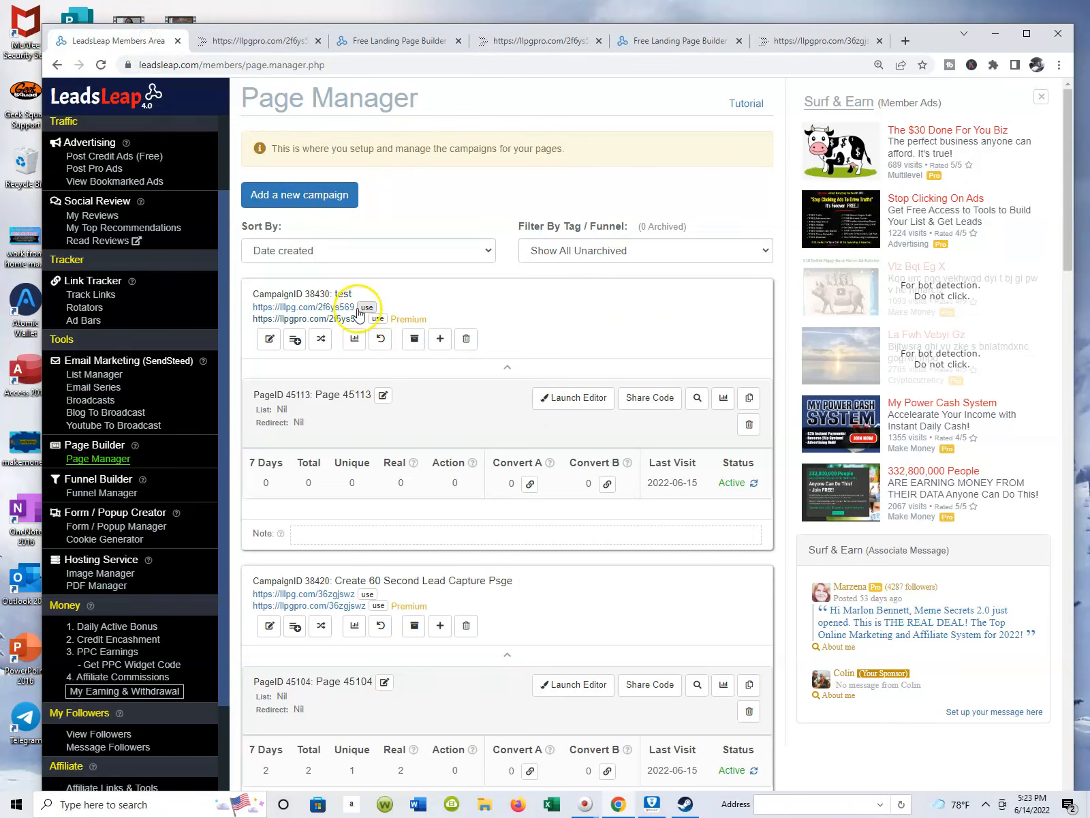
pyautogui.click(574, 397)
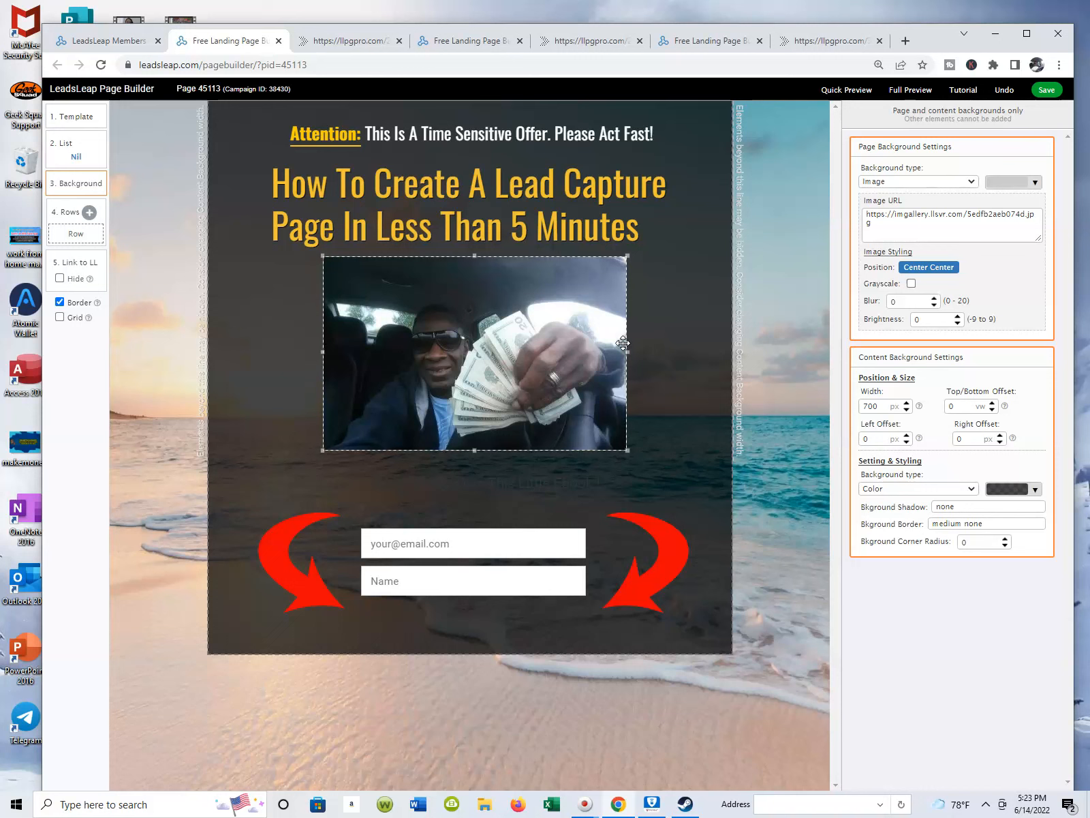
pyautogui.click(719, 266)
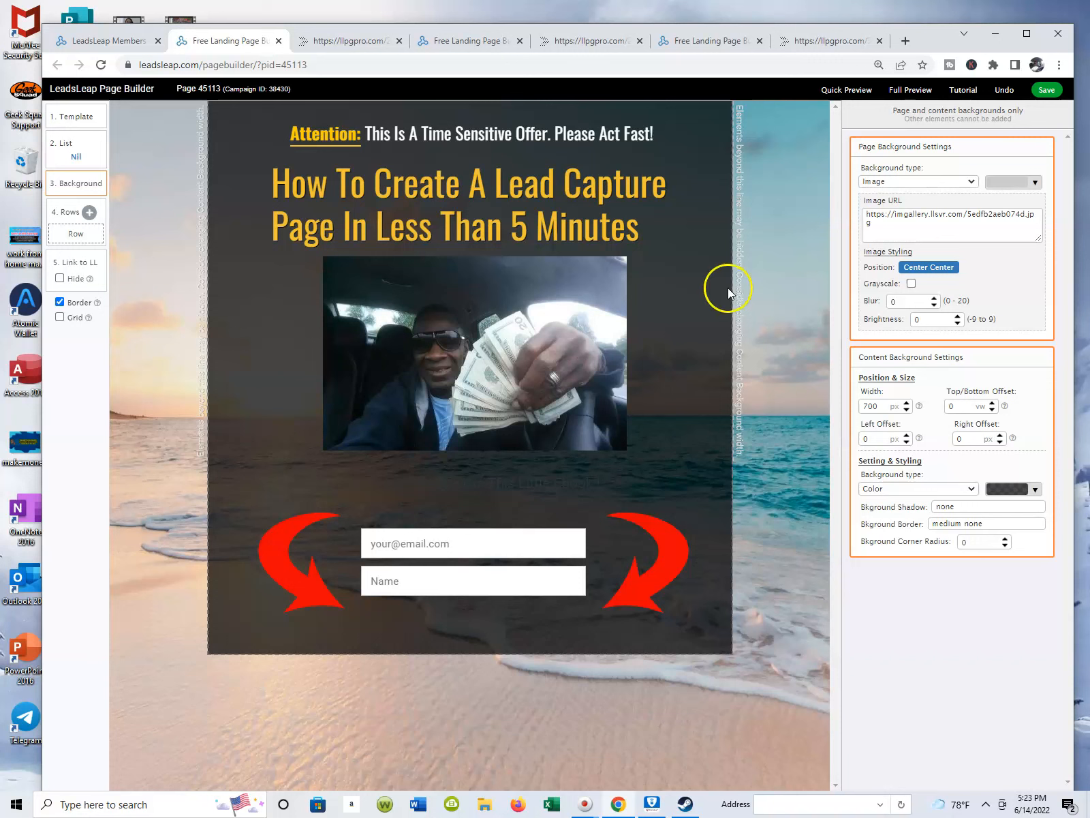
pyautogui.click(599, 310)
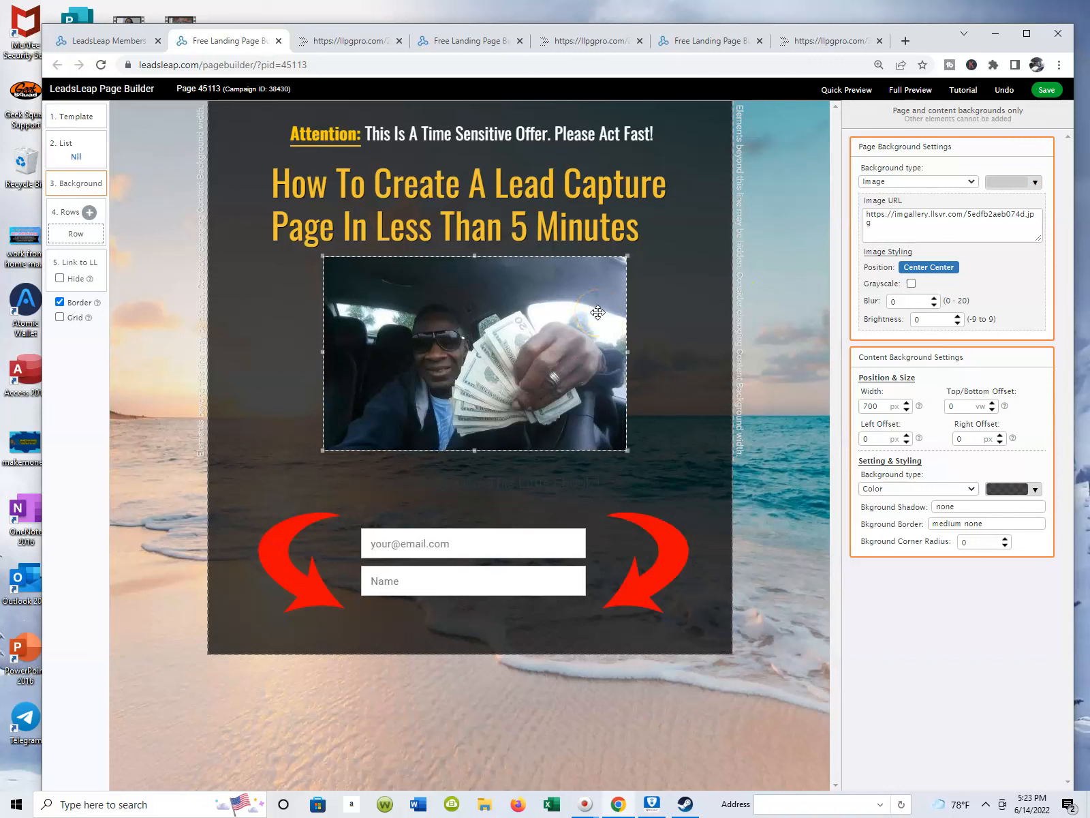
pyautogui.click(584, 188)
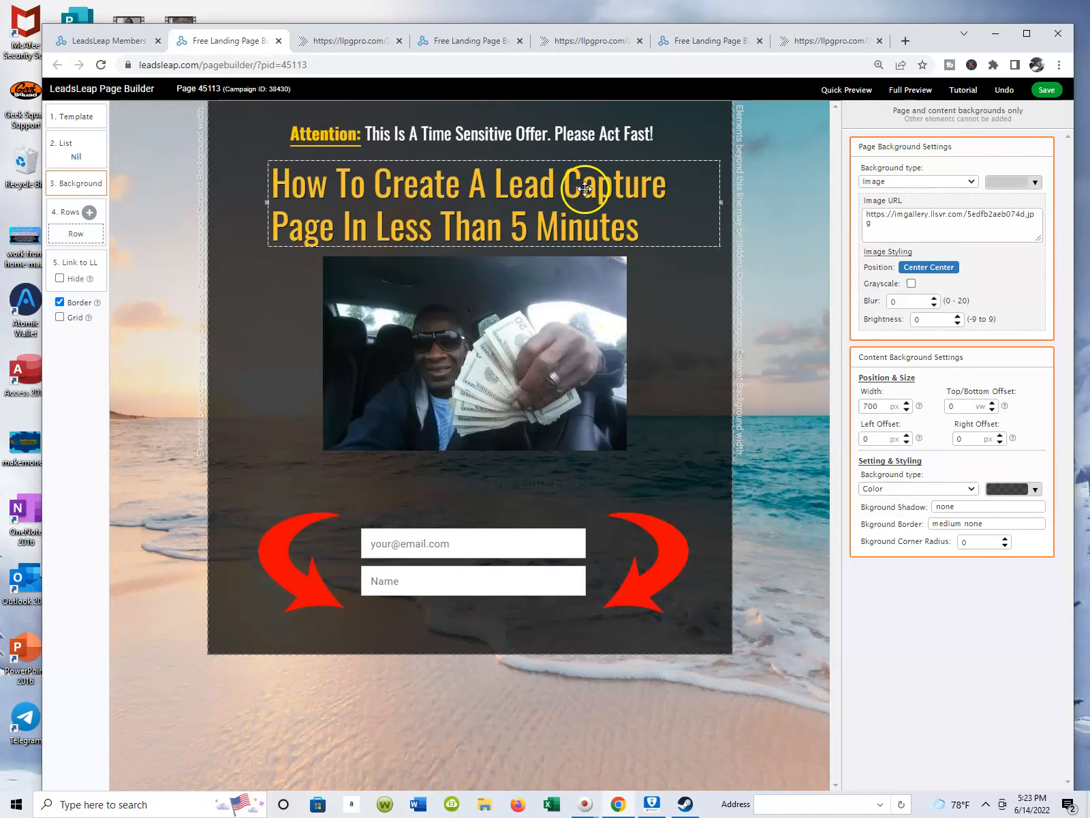
pyautogui.click(703, 113)
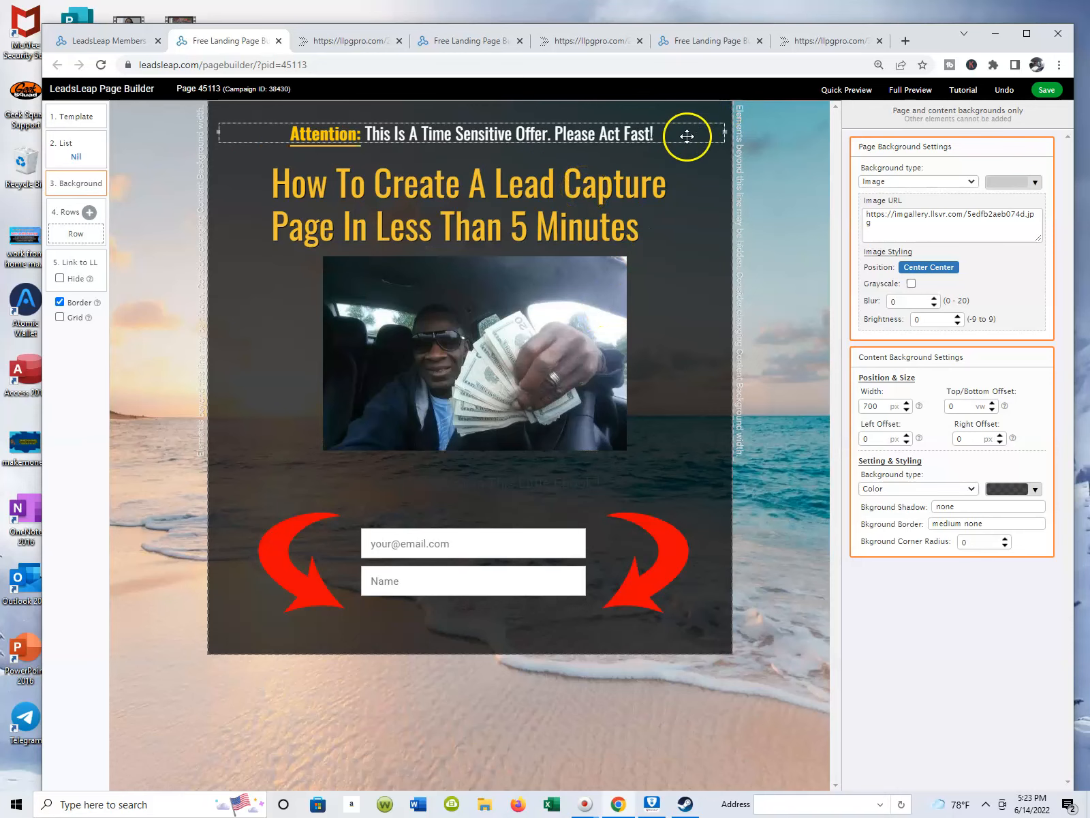
# Close the two older page editor tabs and the outdated llpgpro.com/2f6ys569 tab between them.
pyautogui.click(491, 41)
pyautogui.click(518, 41)
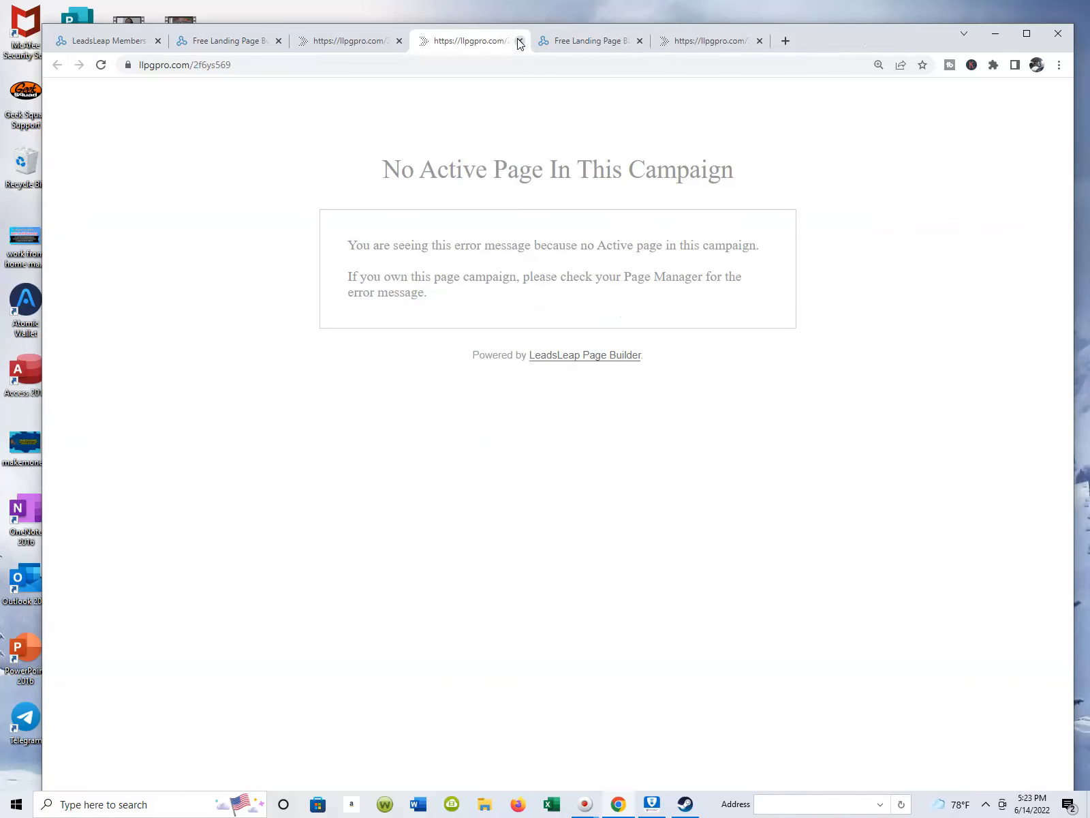
pyautogui.click(519, 41)
pyautogui.click(518, 41)
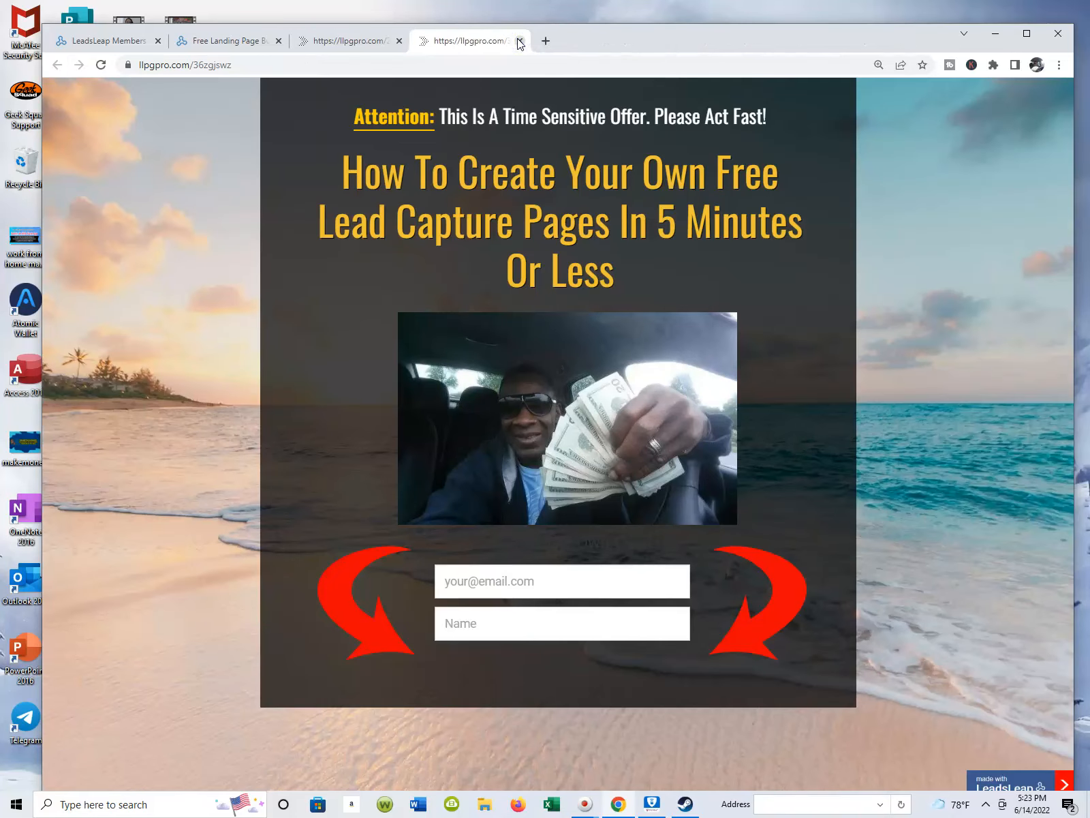